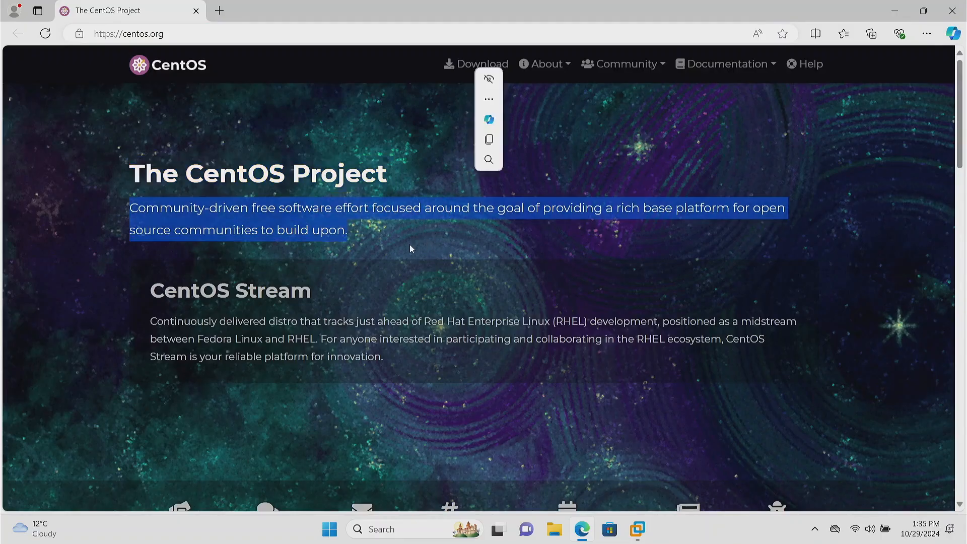
# Step: Read the CentOS Project description on the home page and open the Download page
pyautogui.moveTo(371, 211); pyautogui.dragTo(788, 230)
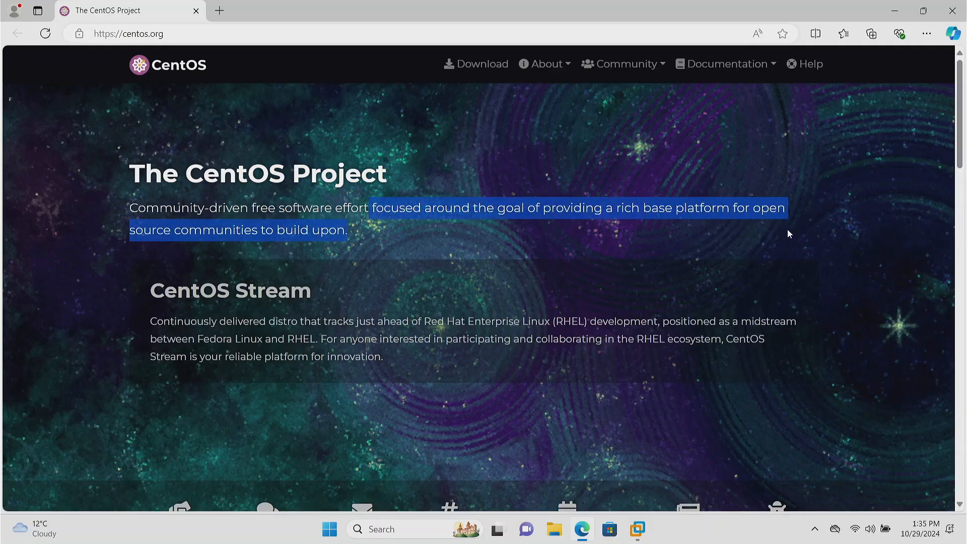
pyautogui.click(719, 234)
pyautogui.tripleClick(708, 231)
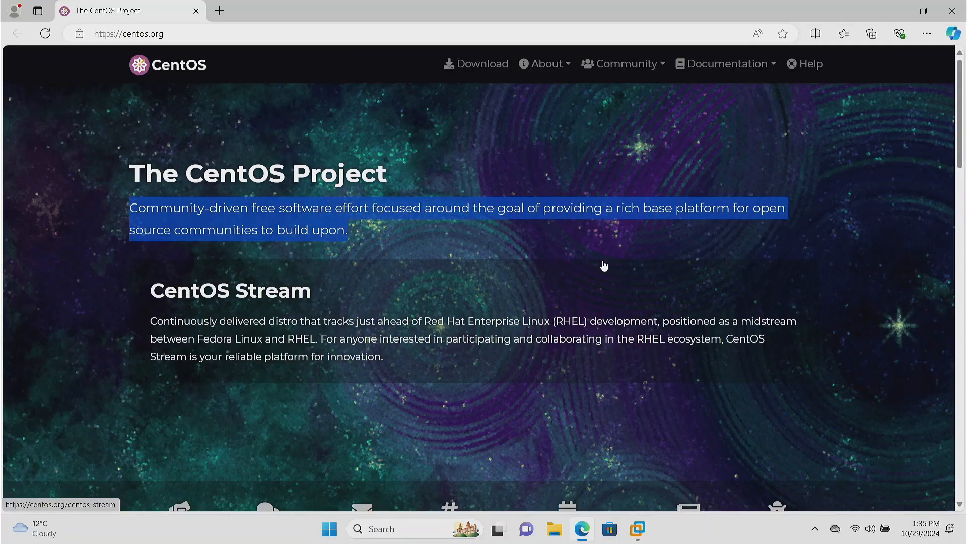
pyautogui.click(546, 247)
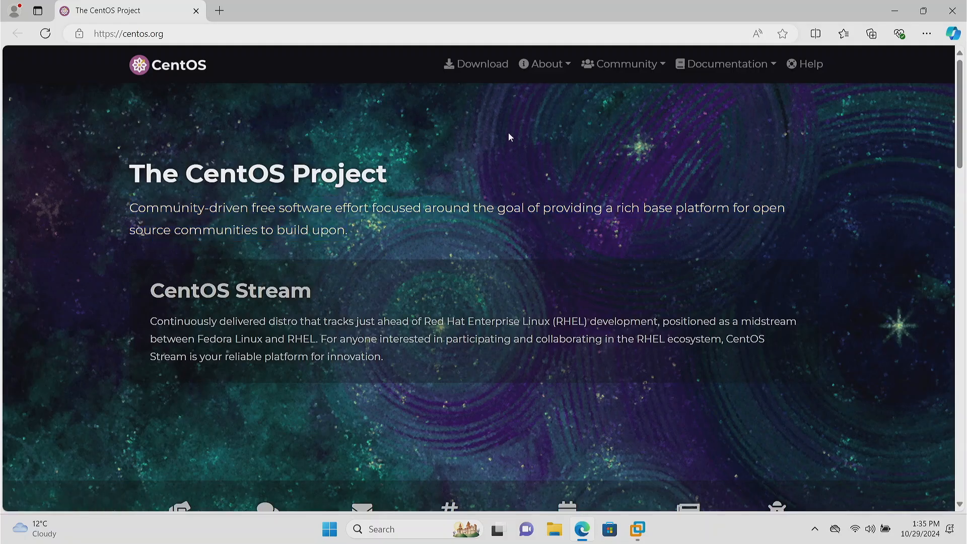
pyautogui.click(487, 69)
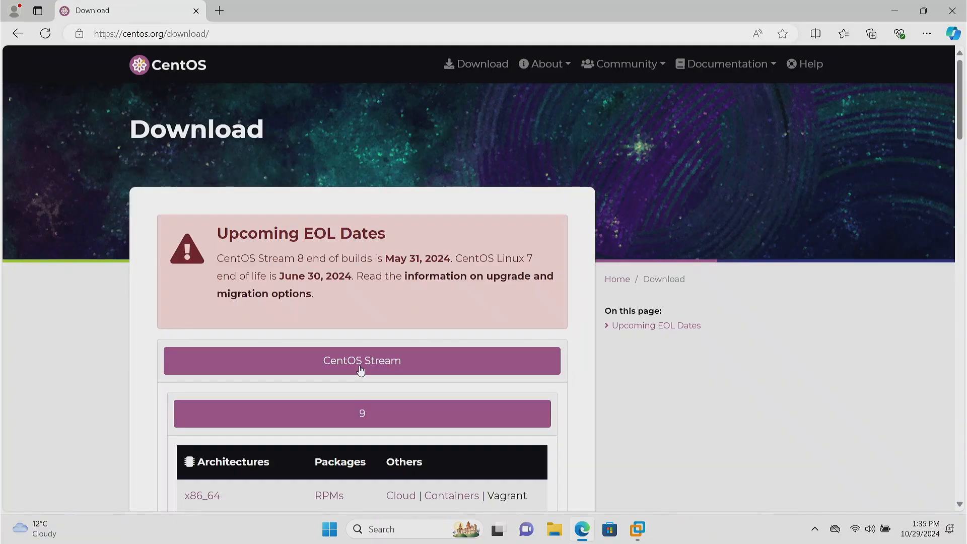
# Step: Examine the Download page's end-of-life dates and the architectures offered for CentOS Stream 9
pyautogui.scroll(-1, 958, 119)
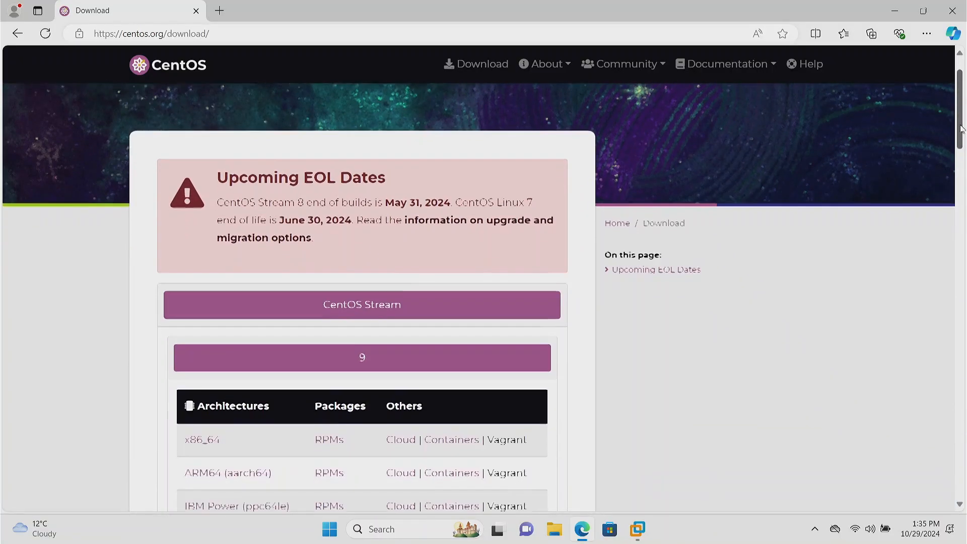
pyautogui.moveTo(403, 226); pyautogui.dragTo(431, 170)
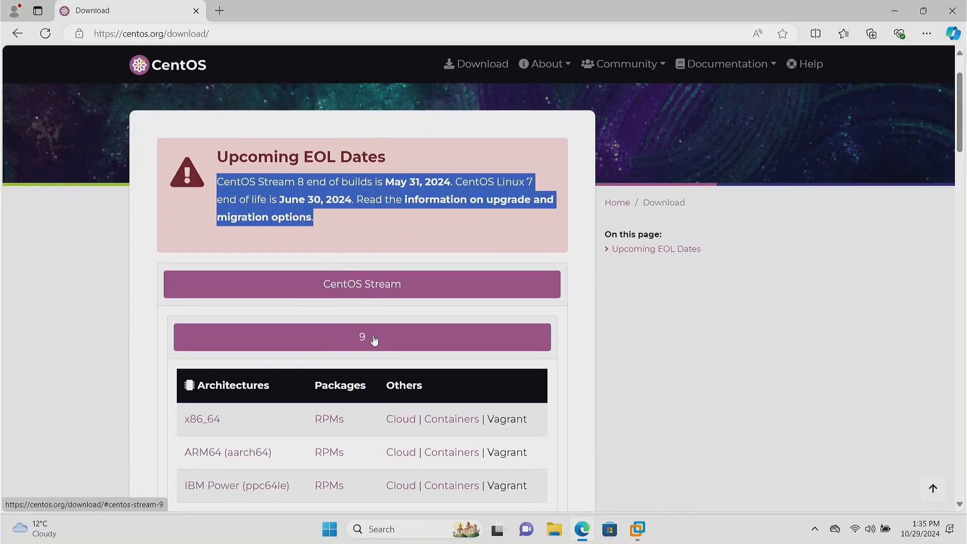
pyautogui.click(271, 428)
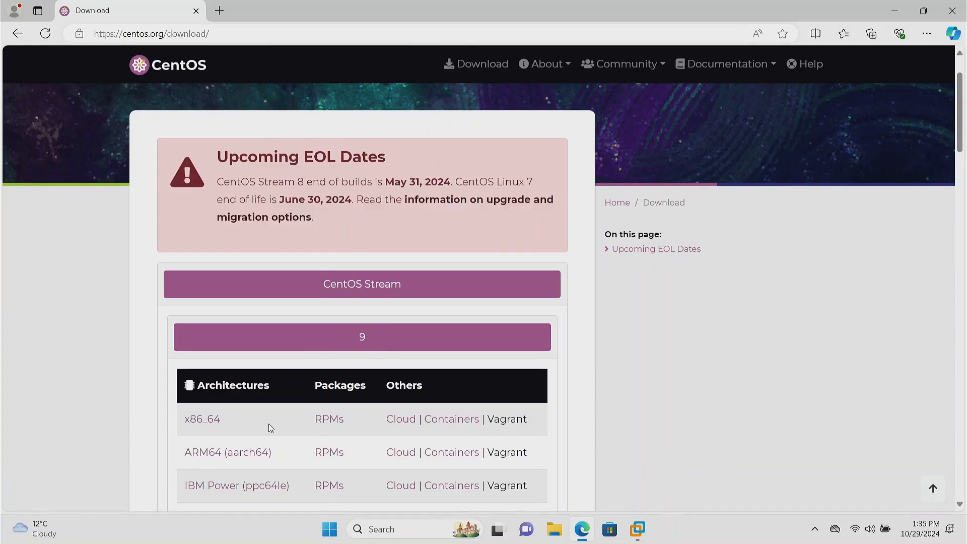
pyautogui.scroll(-2, 270, 426)
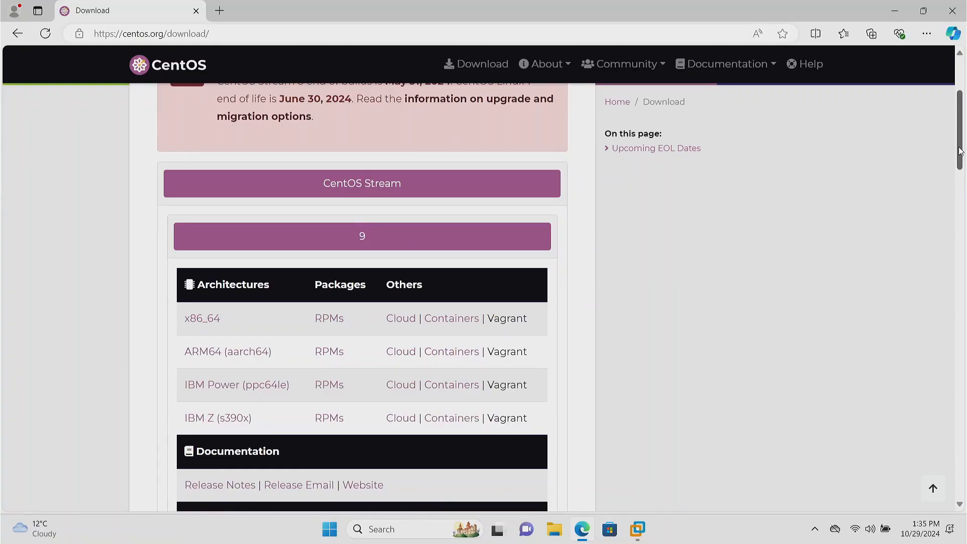
pyautogui.scroll(-2, 960, 167)
pyautogui.moveTo(960, 167); pyautogui.dragTo(961, 135)
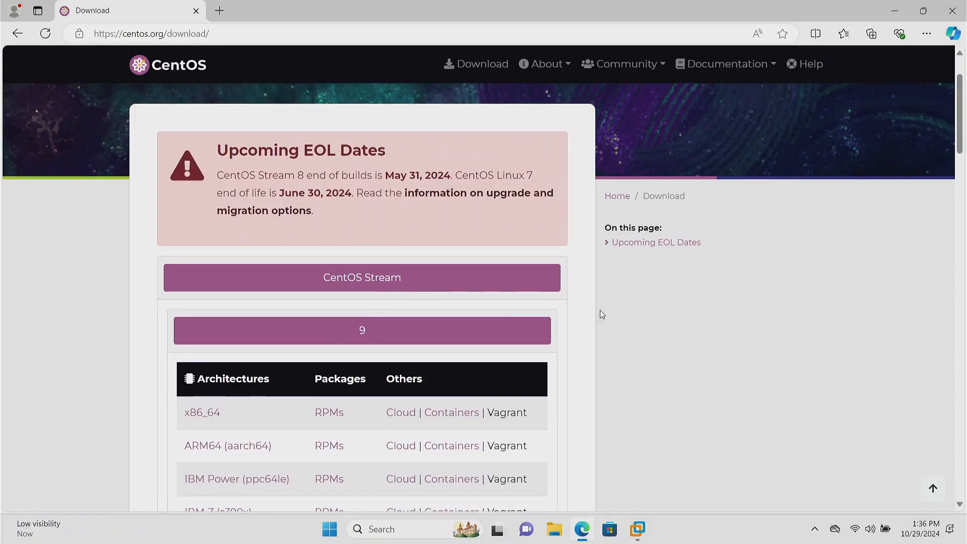
# Step: Switch to VMware Workstation and start a new virtual machine with the Custom (advanced) configuration and Workstation 17.x compatibility
pyautogui.click(637, 528)
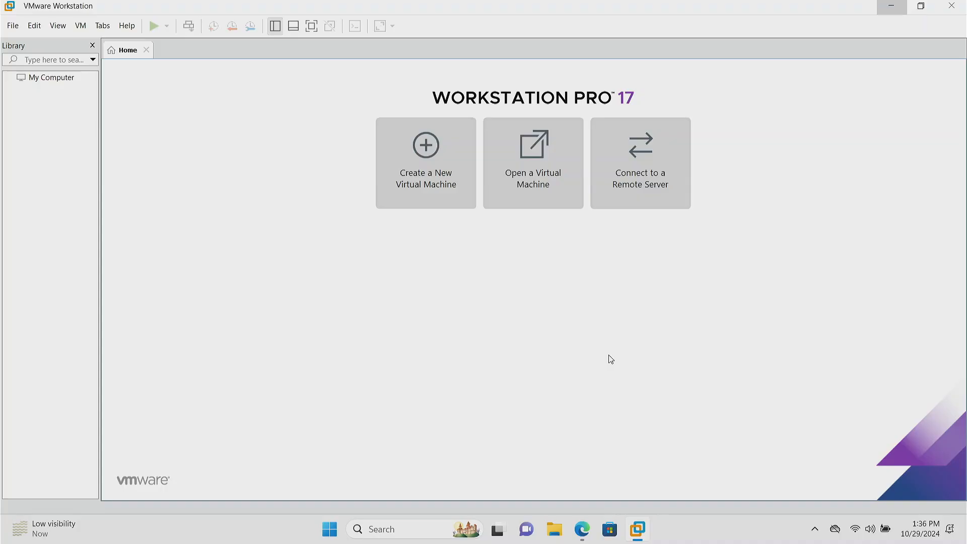
pyautogui.click(582, 530)
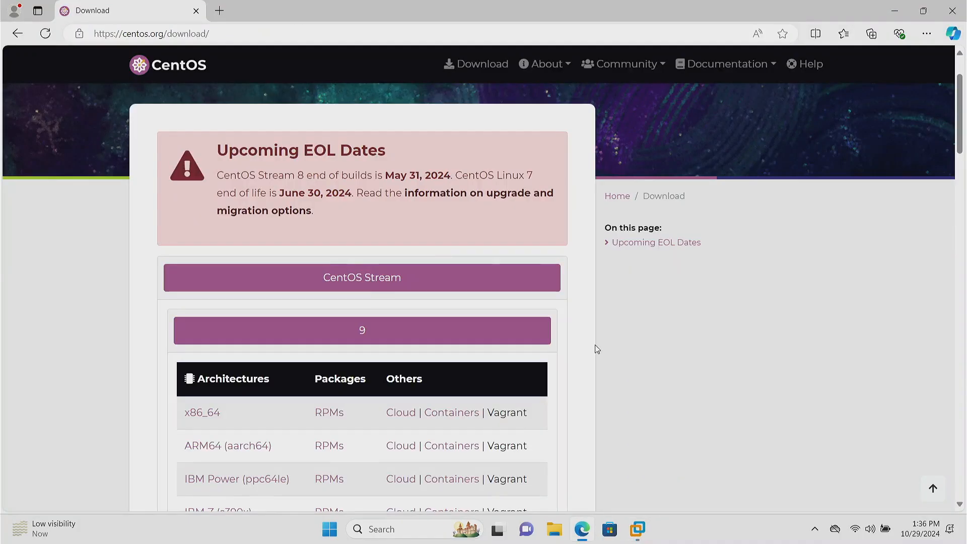
pyautogui.click(638, 530)
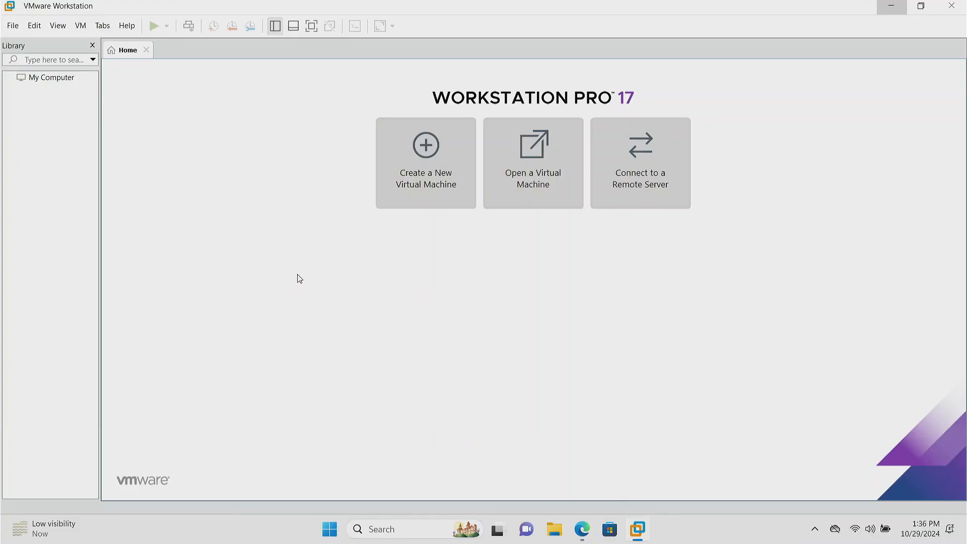
pyautogui.click(429, 148)
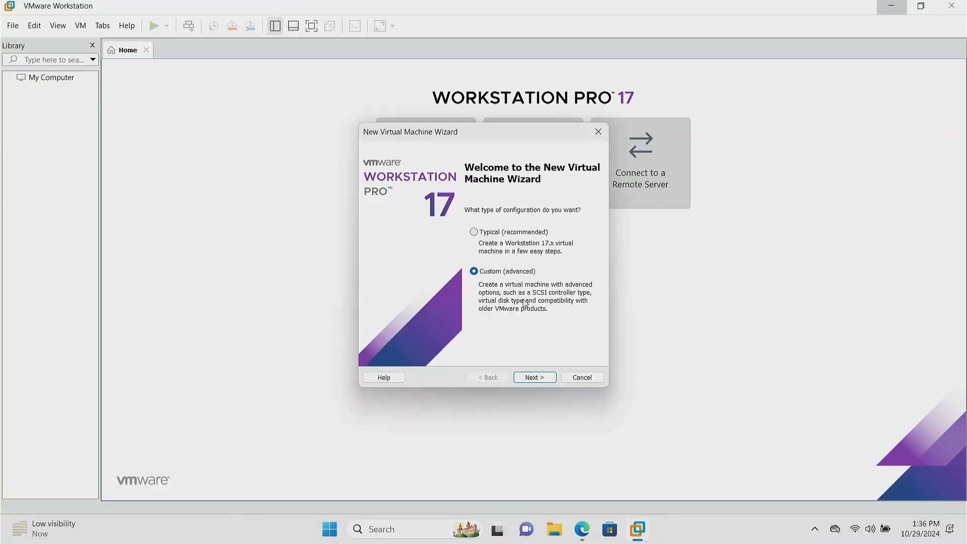
pyautogui.click(534, 379)
pyautogui.click(534, 379)
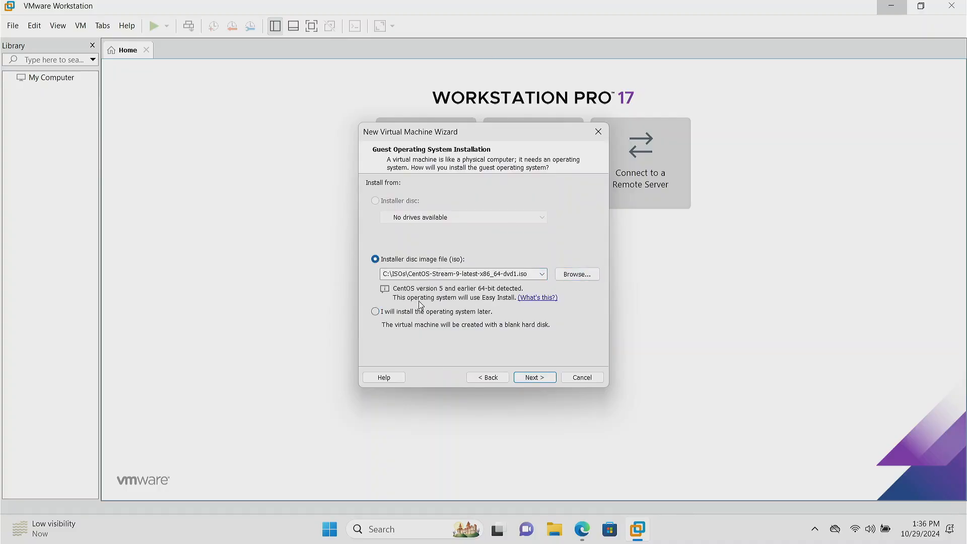
# Step: Use the disc image C:\ISOs\CentOS-Stream-9-latest-x86_64-dvd1.iso as the guest operating system's installation source
pyautogui.click(415, 272)
pyautogui.moveTo(436, 273); pyautogui.dragTo(535, 271)
pyautogui.click(535, 271)
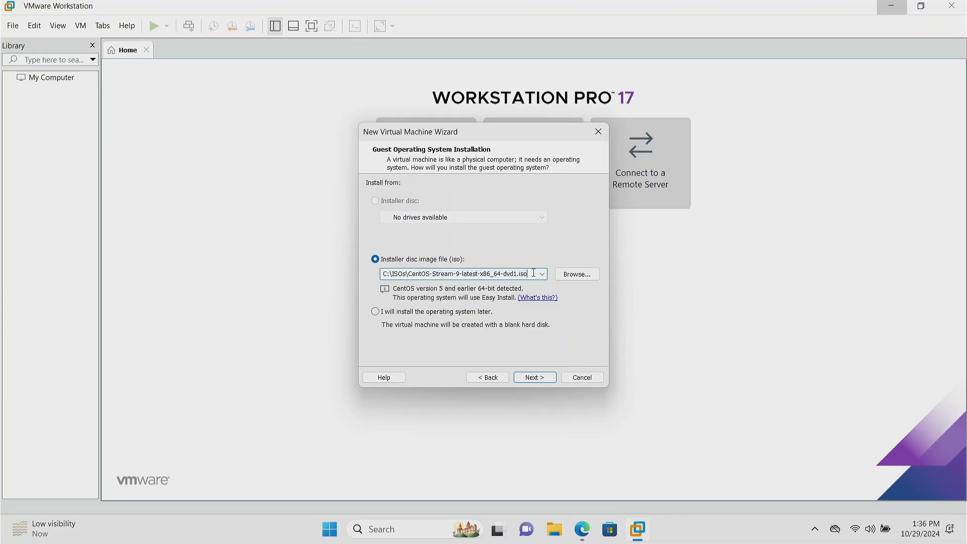
pyautogui.click(536, 382)
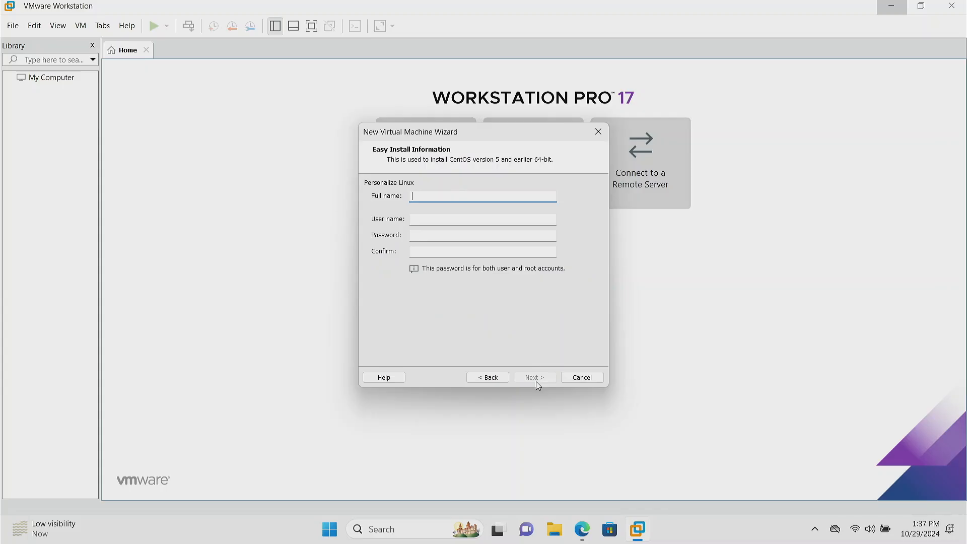
# Step: Fill in the Easy Install information with full name Administrator, user name administrator, and the account password with its confirmation
pyautogui.write('Administrt')
pyautogui.press('BackSpace')
pyautogui.write('ator')
pyautogui.press('Tab')
pyautogui.write('adminitstrator')
pyautogui.press('Tab')
pyautogui.write('admin123')
pyautogui.press('Tab')
pyautogui.write('admin123')
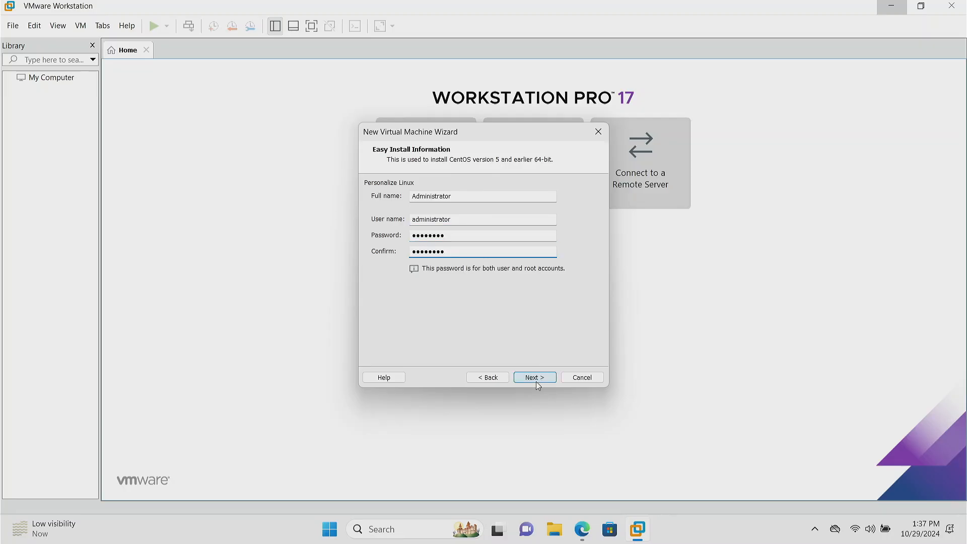
pyautogui.click(535, 377)
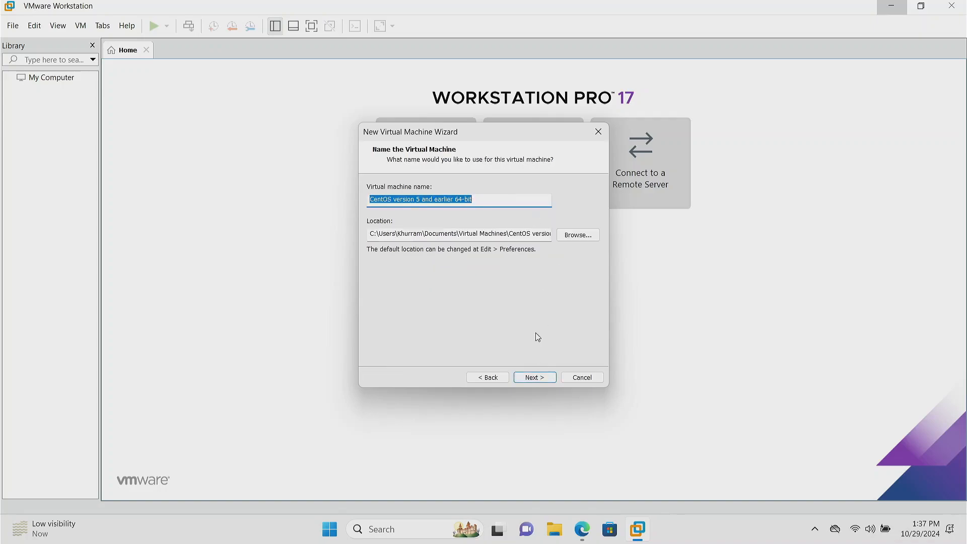
# Step: Name the virtual machine CentOS01 and accept its default storage location
pyautogui.write('ce')
pyautogui.press('BackSpace')
pyautogui.press('BackSpace')
pyautogui.write('CentOS')
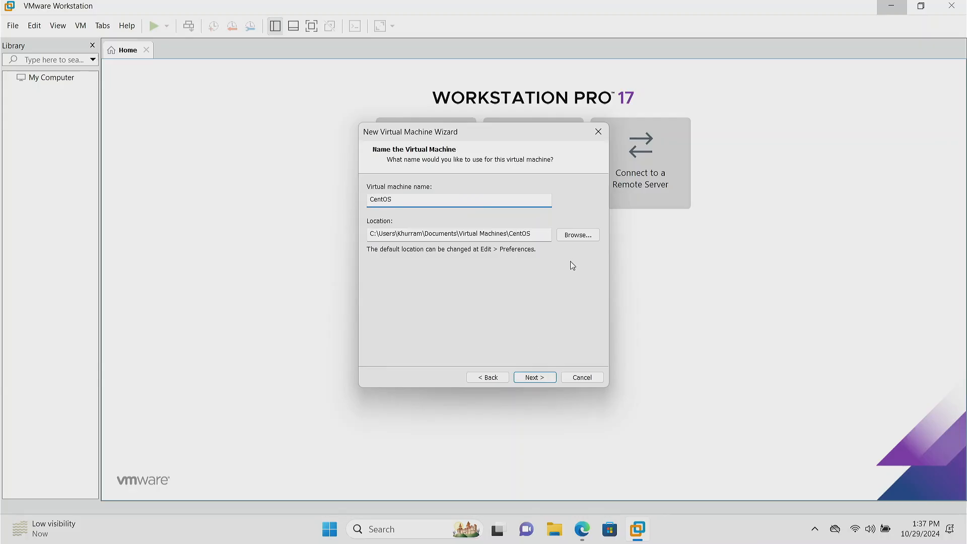
pyautogui.write('01')
pyautogui.click(533, 377)
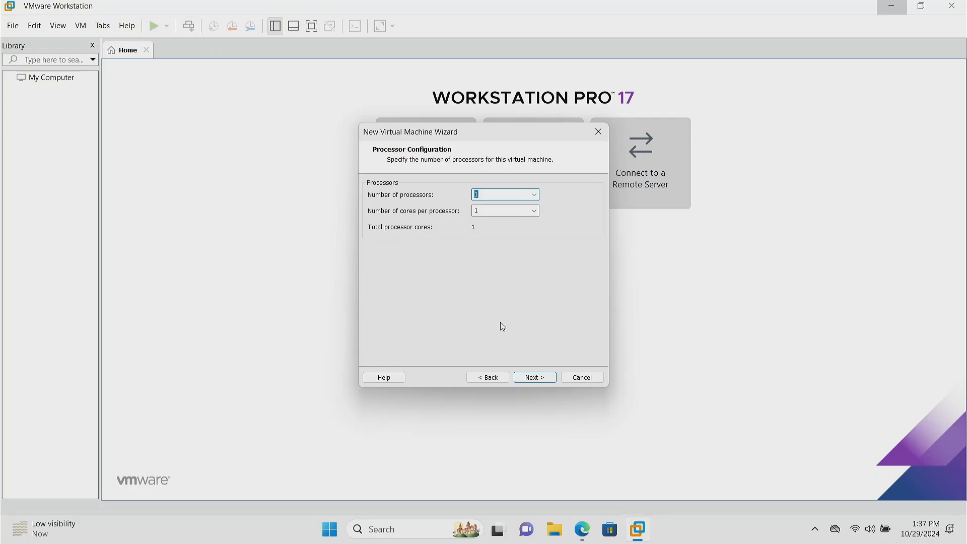
# Step: Configure the virtual machine with 1 processor, 1 core per processor and 4096 MB of memory
pyautogui.click(495, 212)
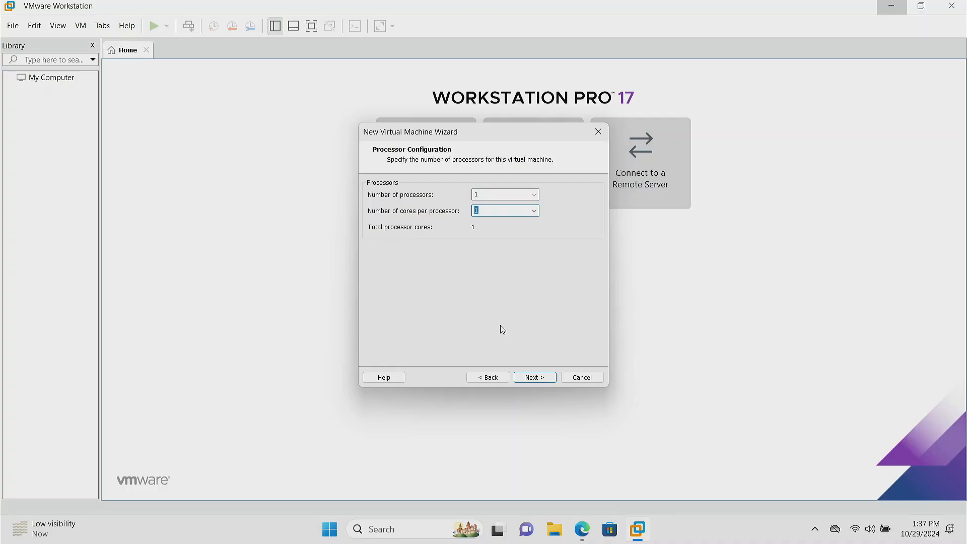
pyautogui.click(539, 380)
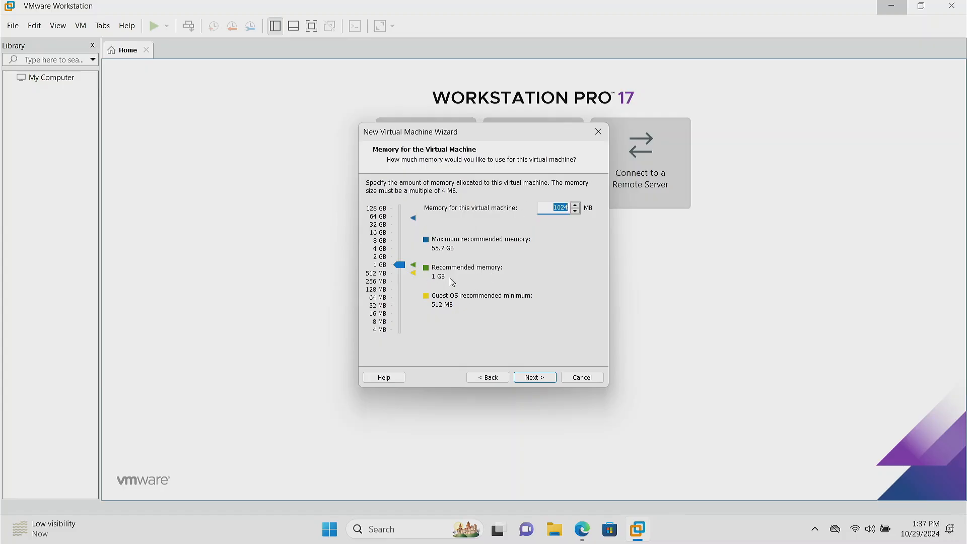
pyautogui.moveTo(400, 264); pyautogui.dragTo(403, 253)
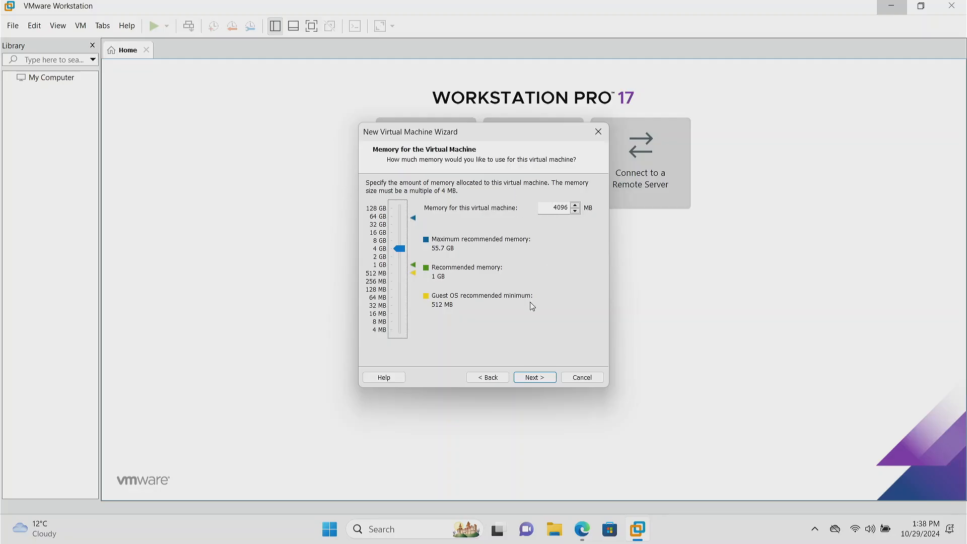
pyautogui.click(539, 381)
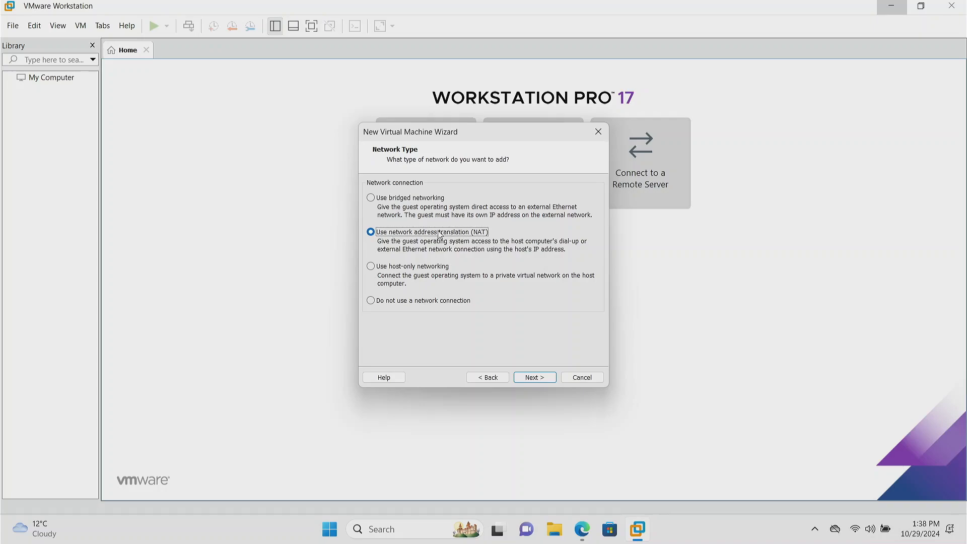
# Step: Use NAT networking and create a new SCSI virtual disk on the LSI Logic controller
pyautogui.click(28, 25)
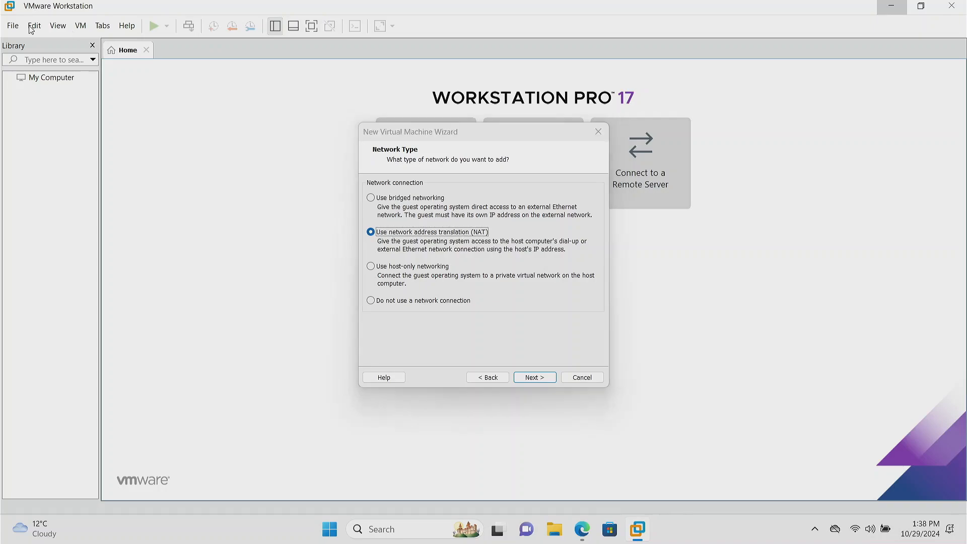
pyautogui.click(541, 380)
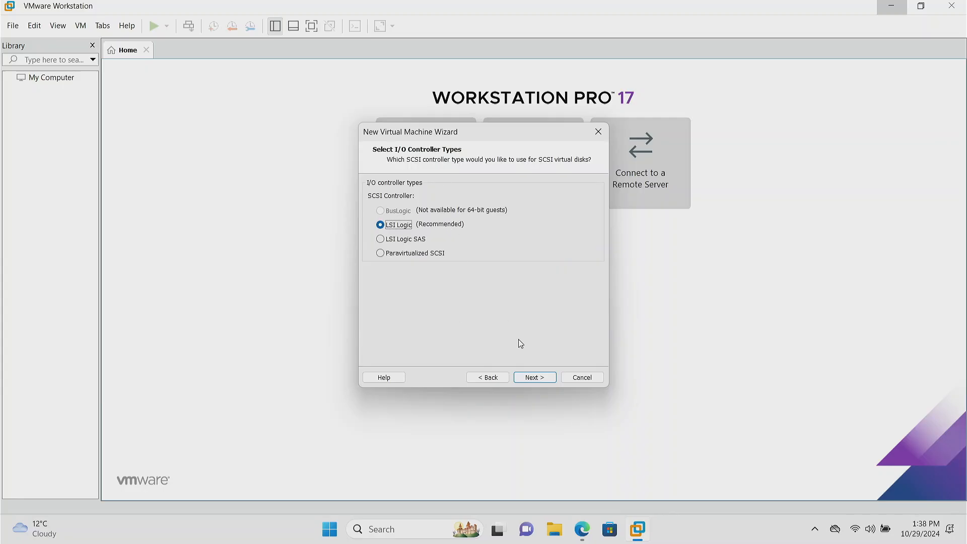
pyautogui.click(527, 379)
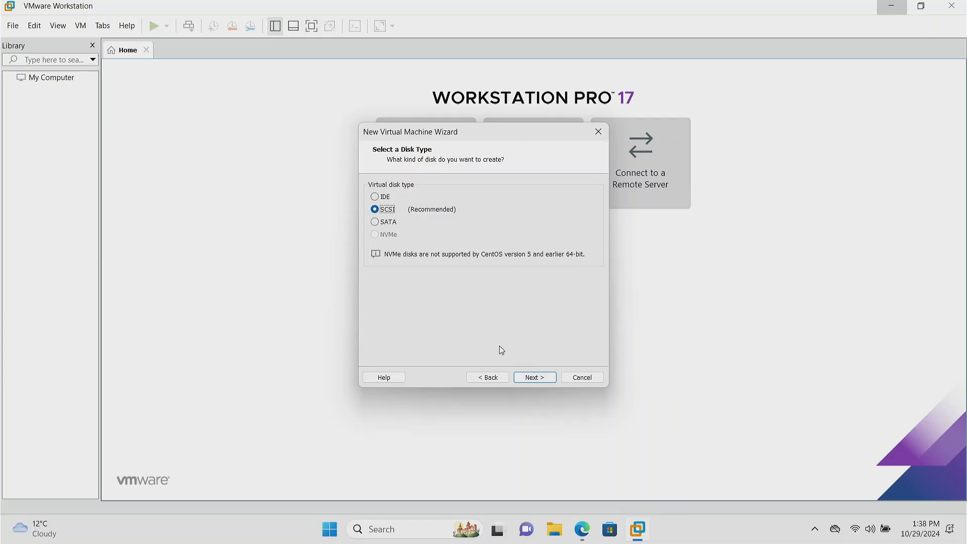
pyautogui.click(542, 382)
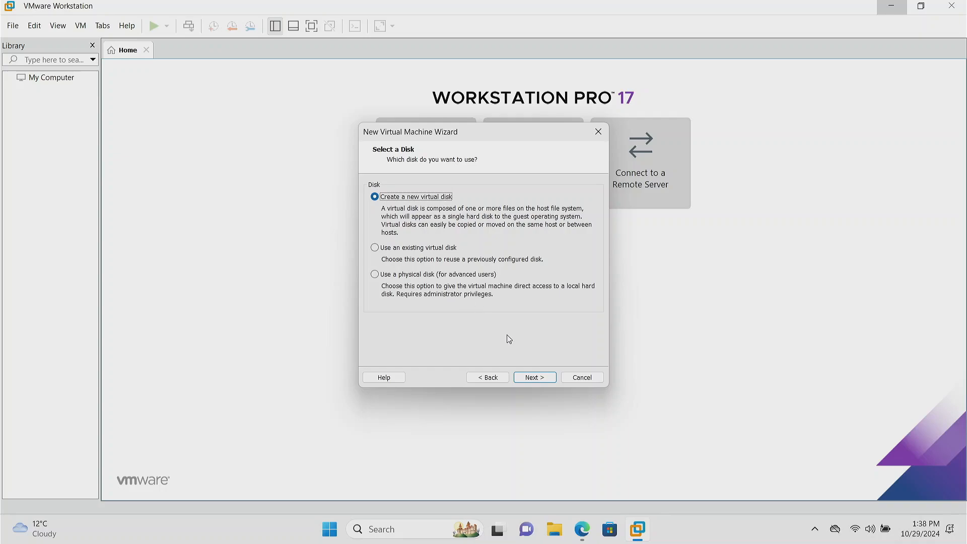
pyautogui.click(536, 378)
# Step: Set the maximum disk size to 50 GB, stored as a single file named CentOS01.vmdk
pyautogui.click(468, 283)
pyautogui.doubleClick(468, 186)
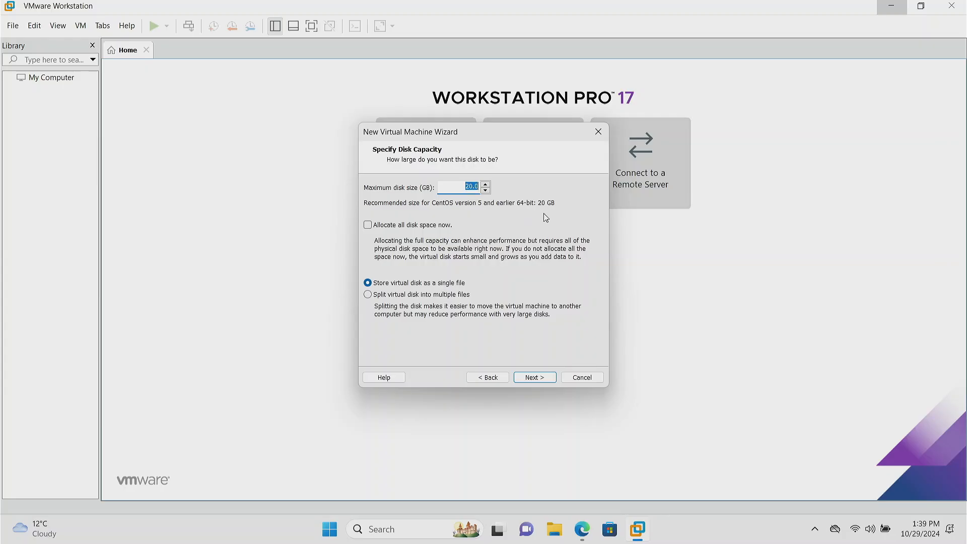
pyautogui.write('50')
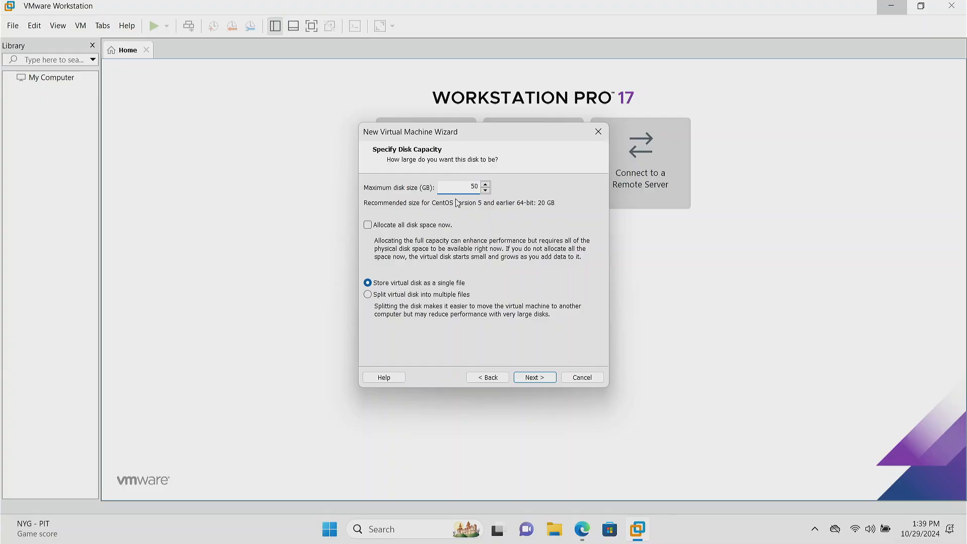
pyautogui.click(445, 282)
pyautogui.click(541, 380)
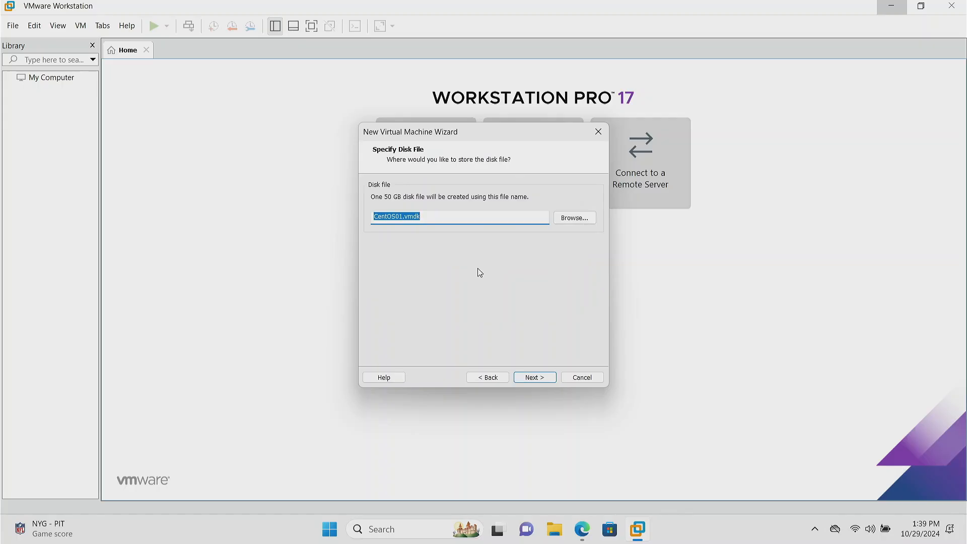
pyautogui.click(534, 380)
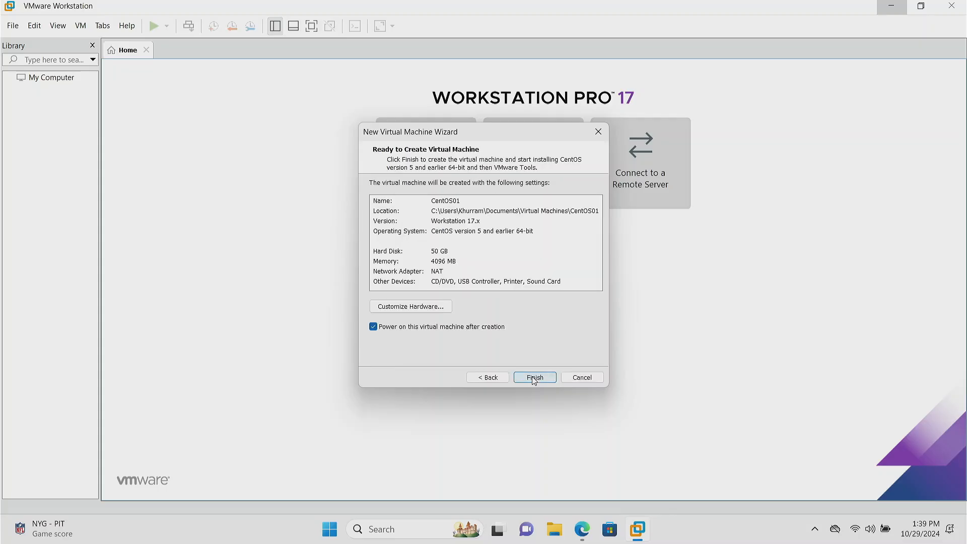
# Step: Create and power on the virtual machine, close the Easy Install notice and the Library pane, and direct input to the guest screen
pyautogui.click(534, 379)
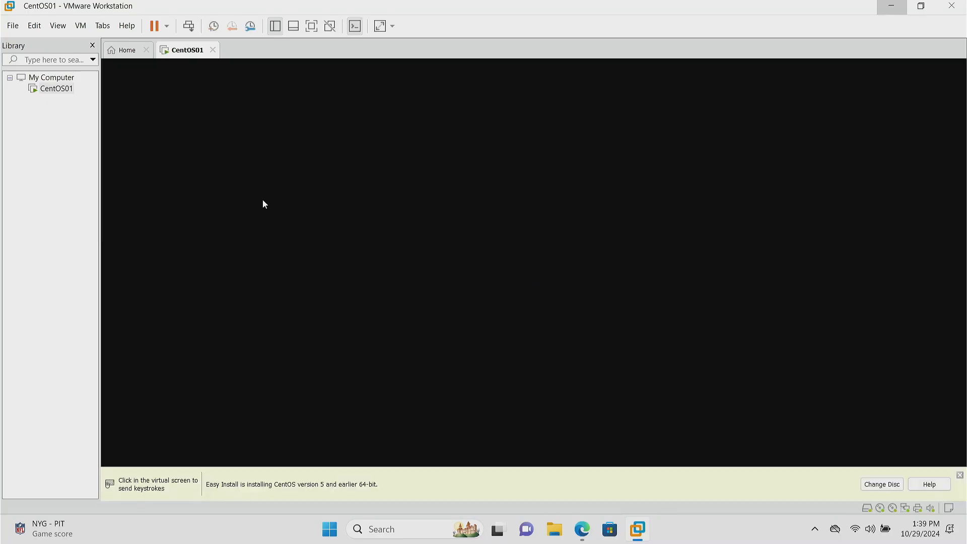
pyautogui.click(960, 476)
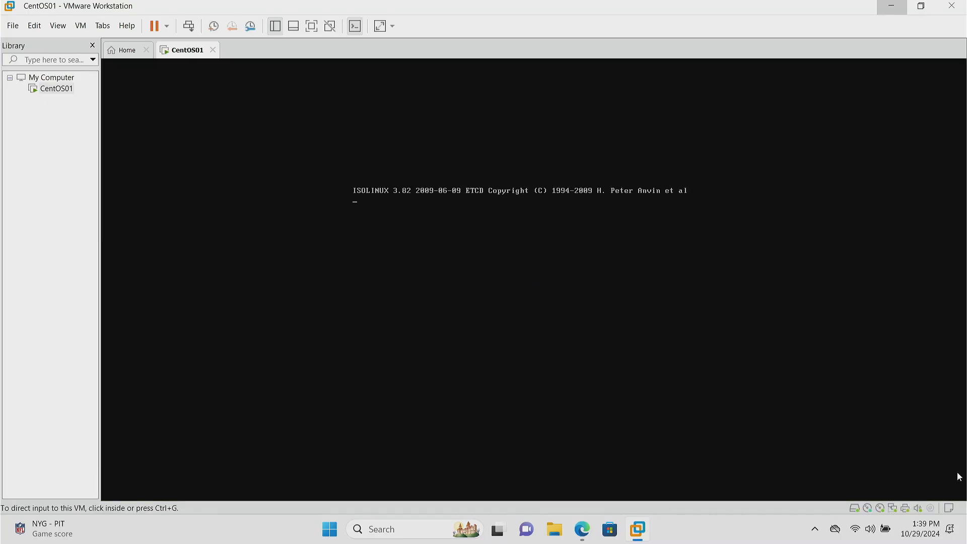
pyautogui.click(92, 45)
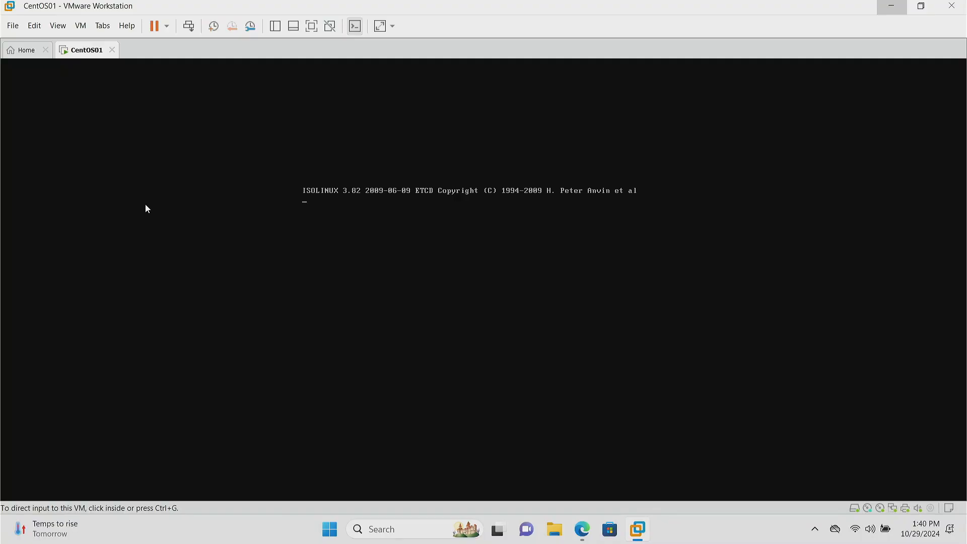
pyautogui.click(388, 196)
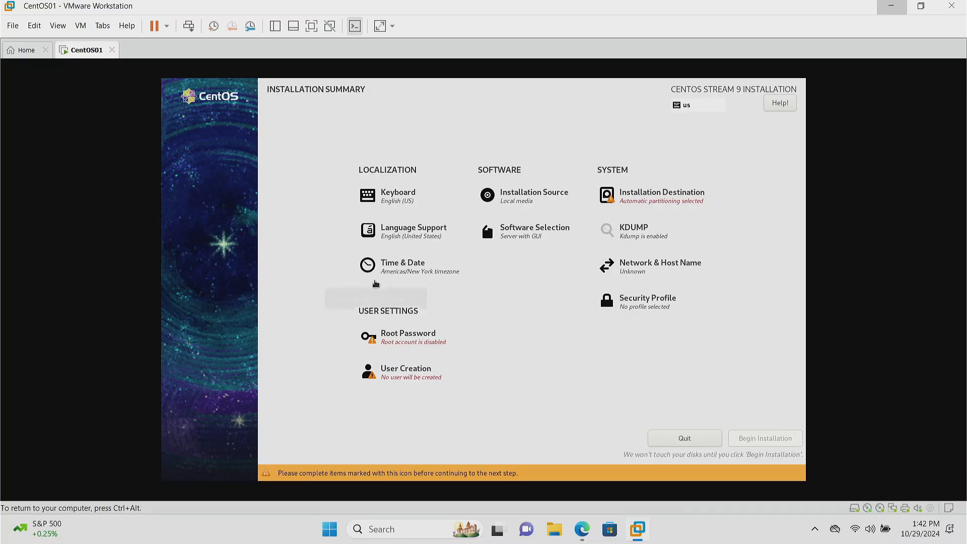
# Step: Set the installer's time zone city to Toronto in the Americas region
pyautogui.click(414, 274)
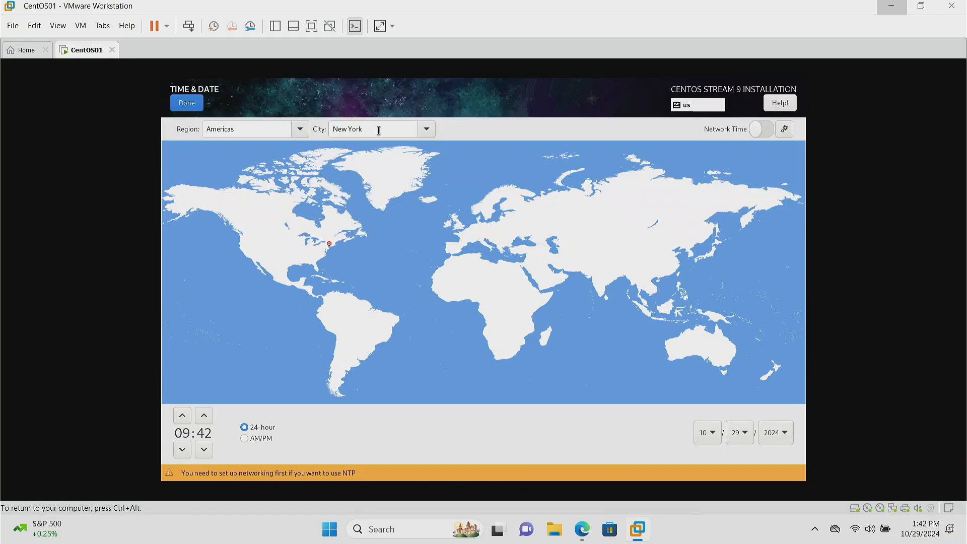
pyautogui.click(426, 131)
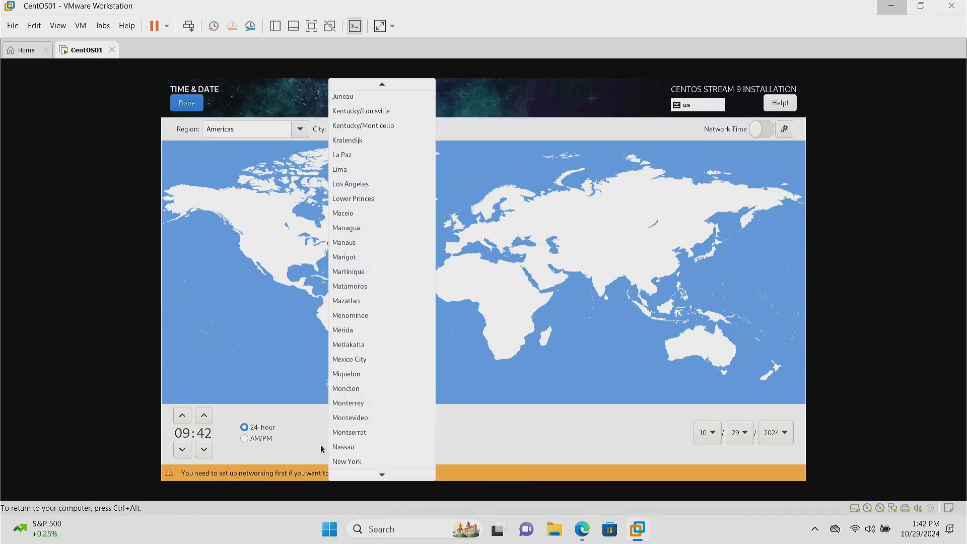
pyautogui.click(361, 474)
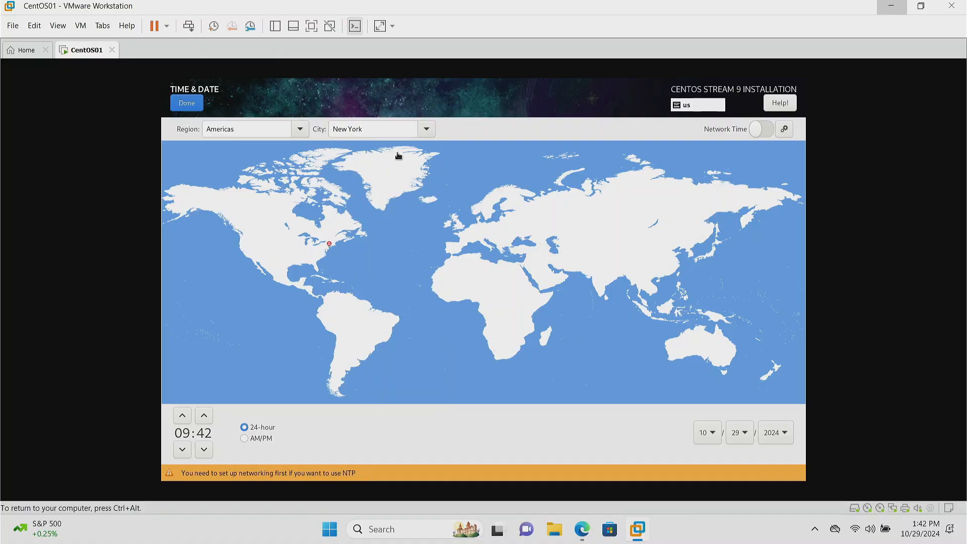
pyautogui.click(424, 128)
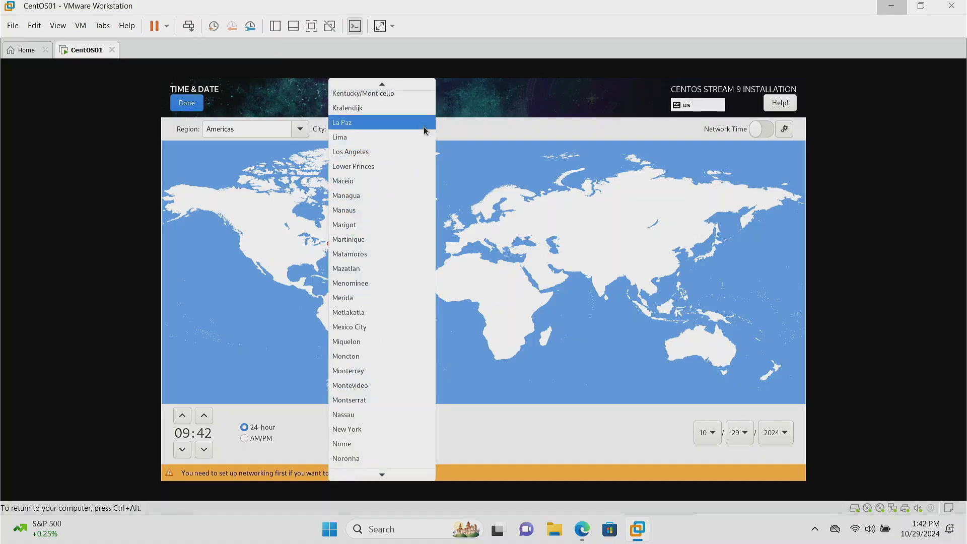
pyautogui.moveTo(379, 478)
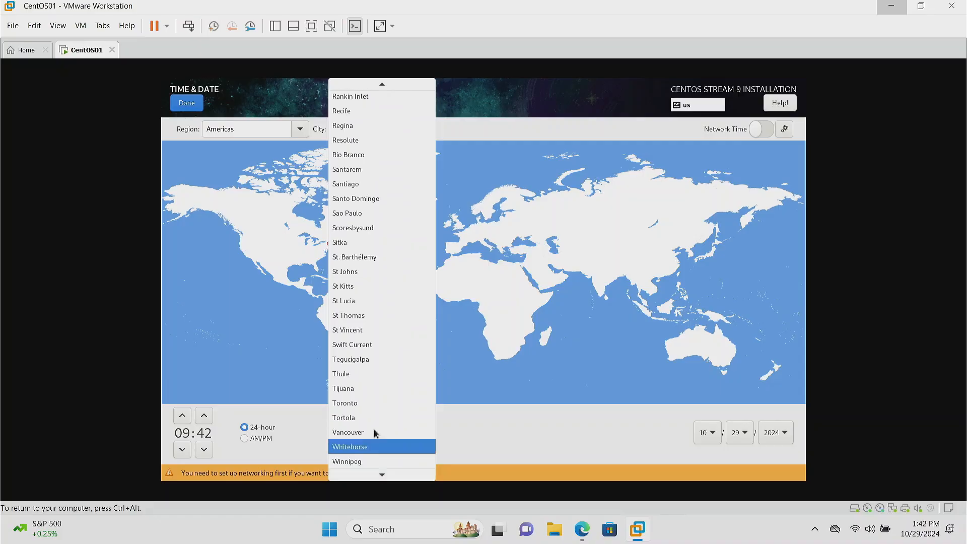
pyautogui.click(361, 404)
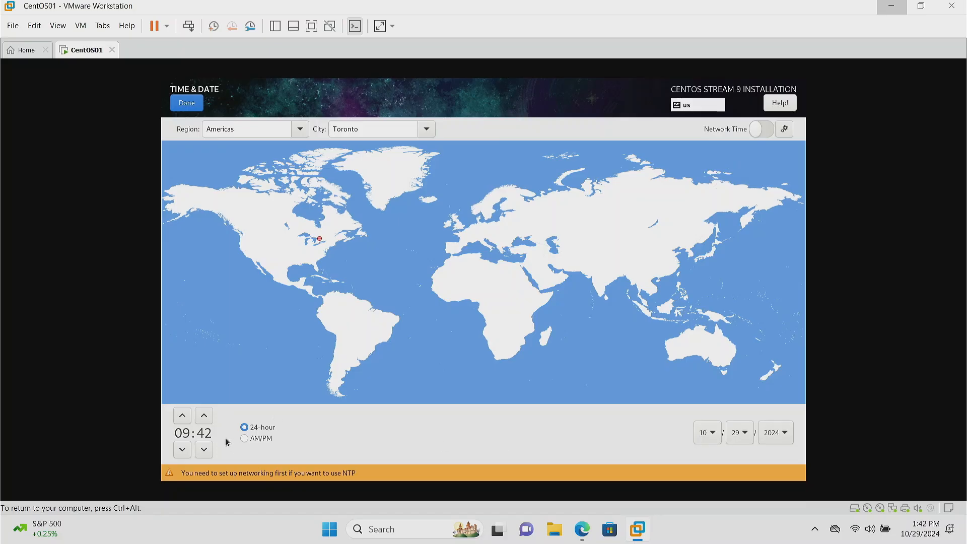
# Step: Switch the clock to AM/PM format, set the hour to 01 PM and accept the time and date settings
pyautogui.click(264, 443)
pyautogui.click(182, 416)
pyautogui.click(182, 416)
pyautogui.click(182, 415)
pyautogui.click(182, 416)
pyautogui.click(182, 416)
pyautogui.click(182, 449)
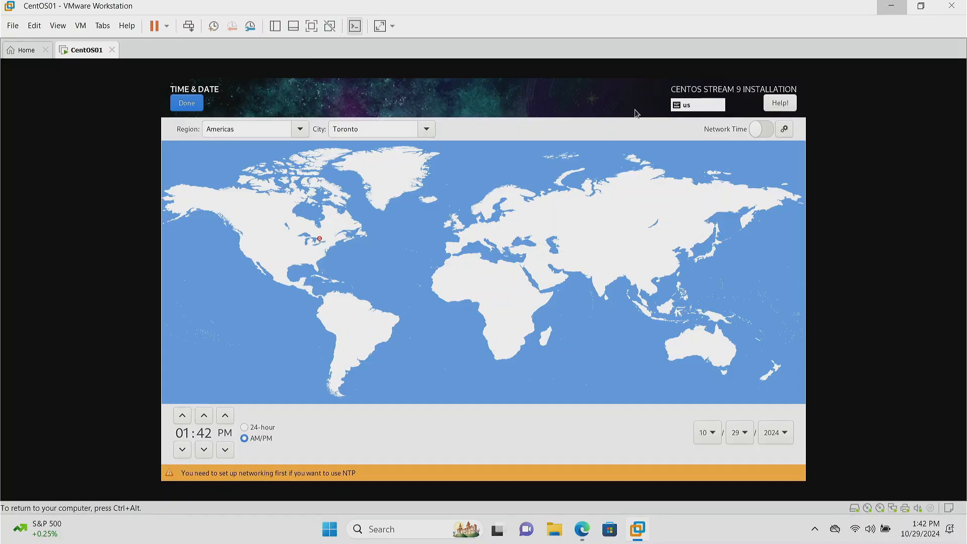
pyautogui.click(183, 105)
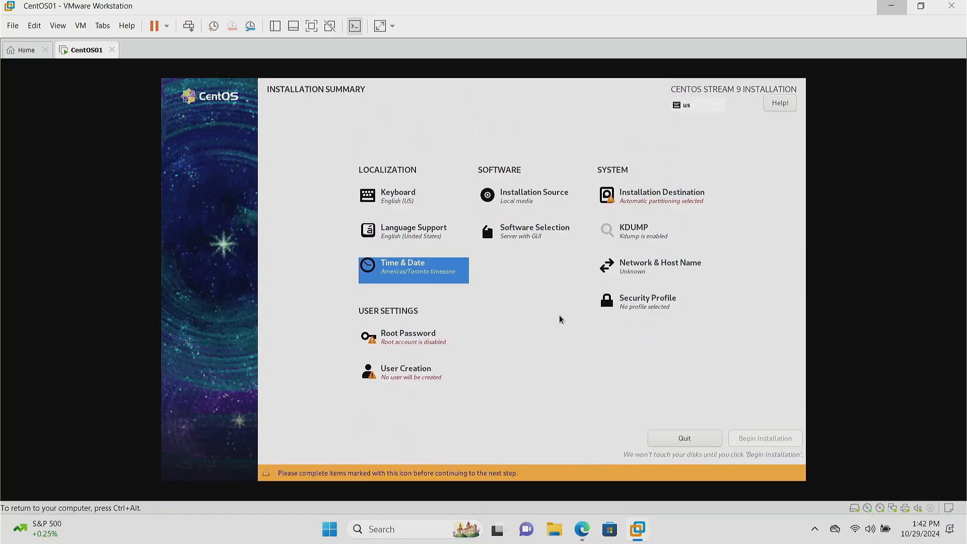
# Step: Review the software selection and keep the Server with GUI base environment without any additional software
pyautogui.click(524, 237)
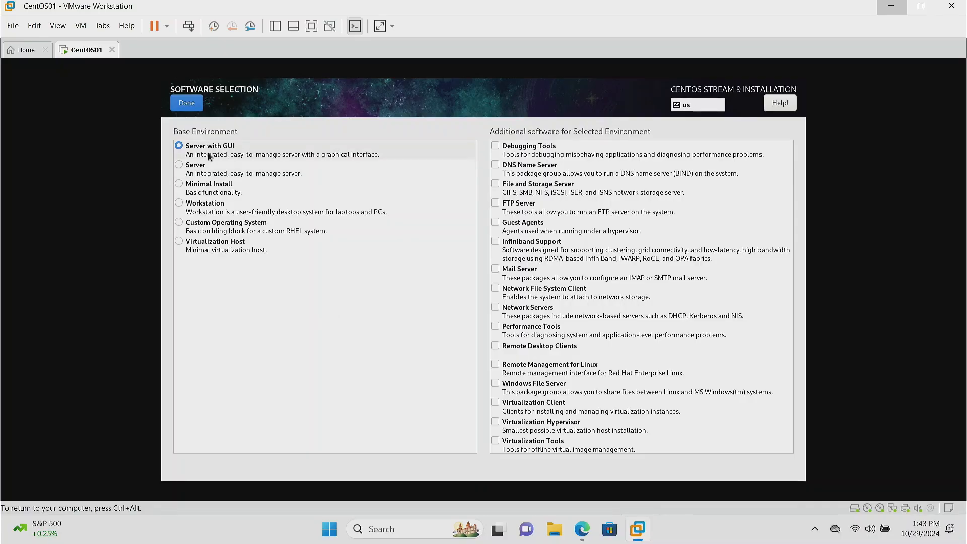
pyautogui.click(192, 108)
pyautogui.click(524, 241)
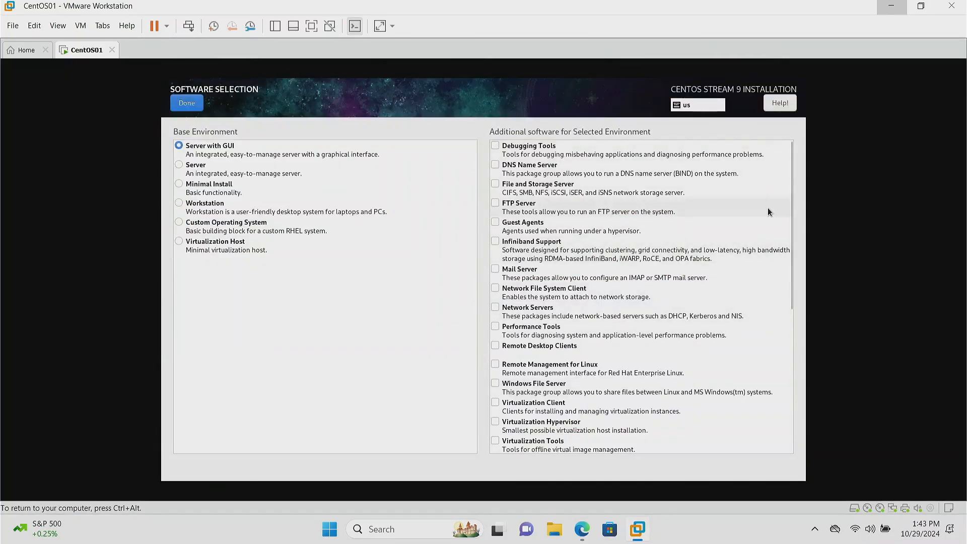
pyautogui.moveTo(790, 206); pyautogui.dragTo(795, 115)
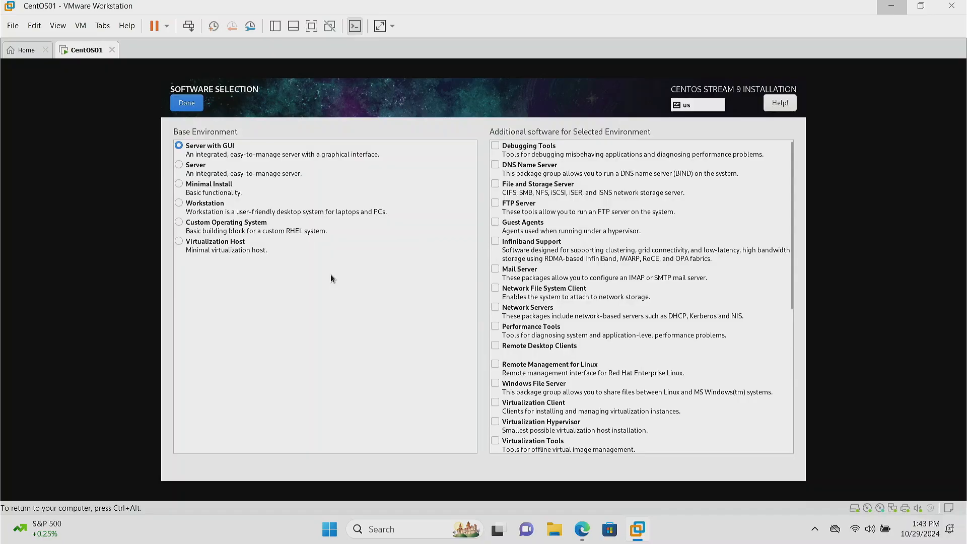
pyautogui.click(189, 104)
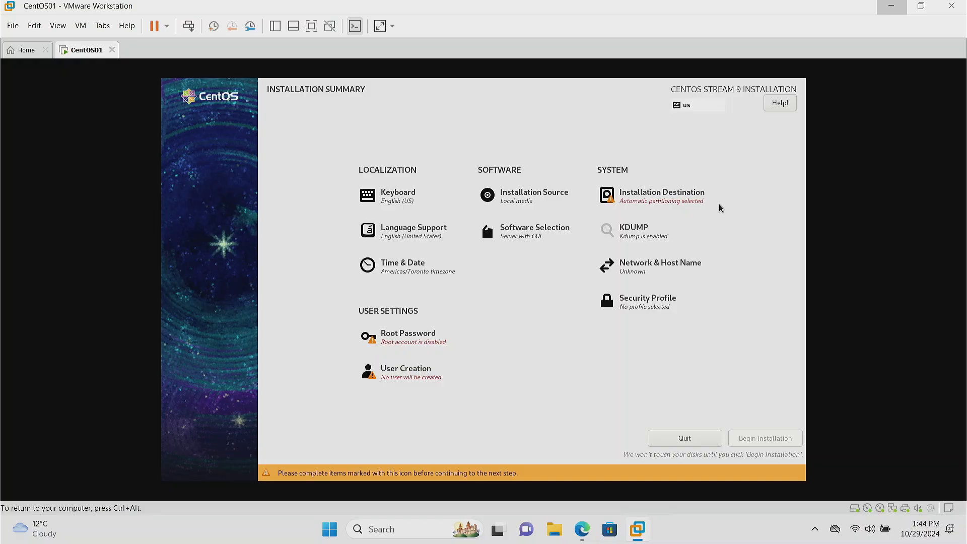
# Step: Accept the 50 GiB VMware disk with automatic storage configuration as the installation destination, and check the network settings
pyautogui.click(657, 198)
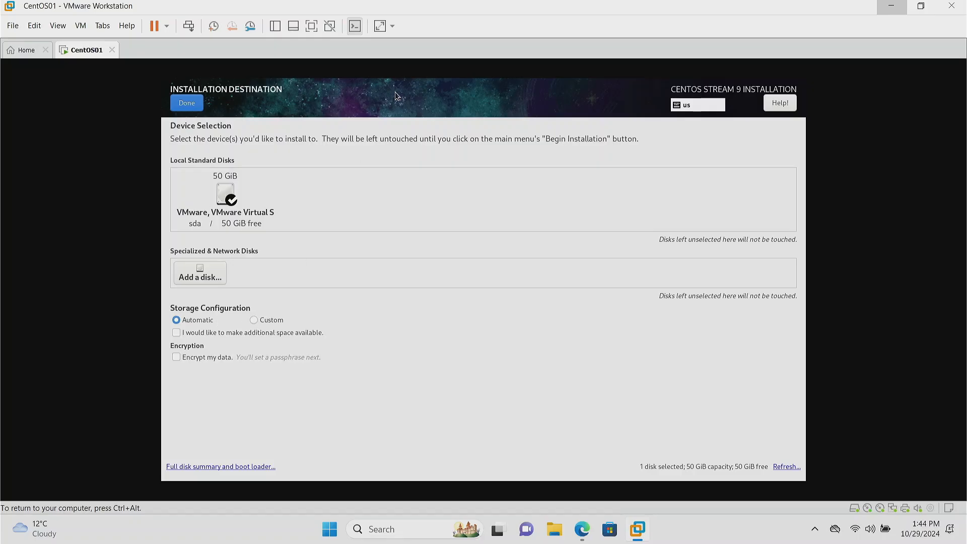
pyautogui.click(193, 108)
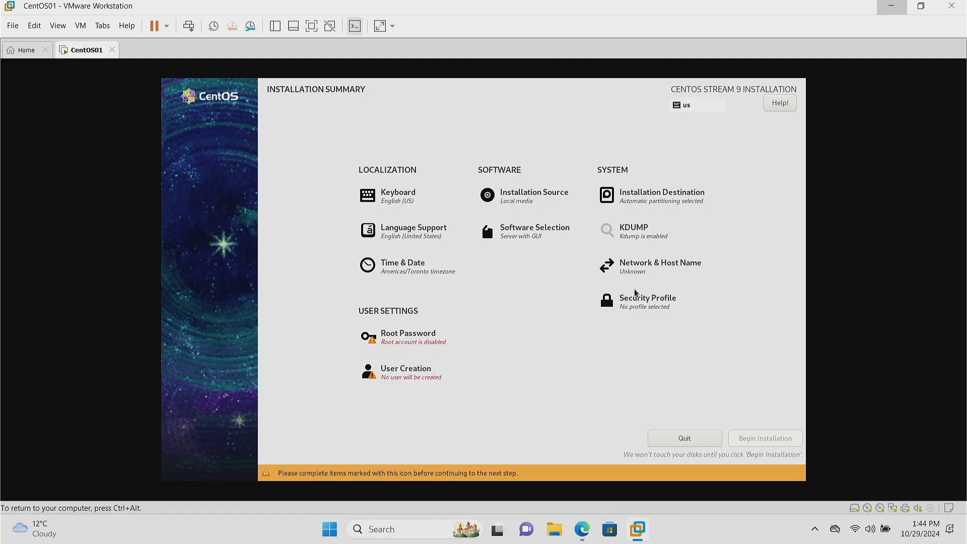
pyautogui.click(641, 263)
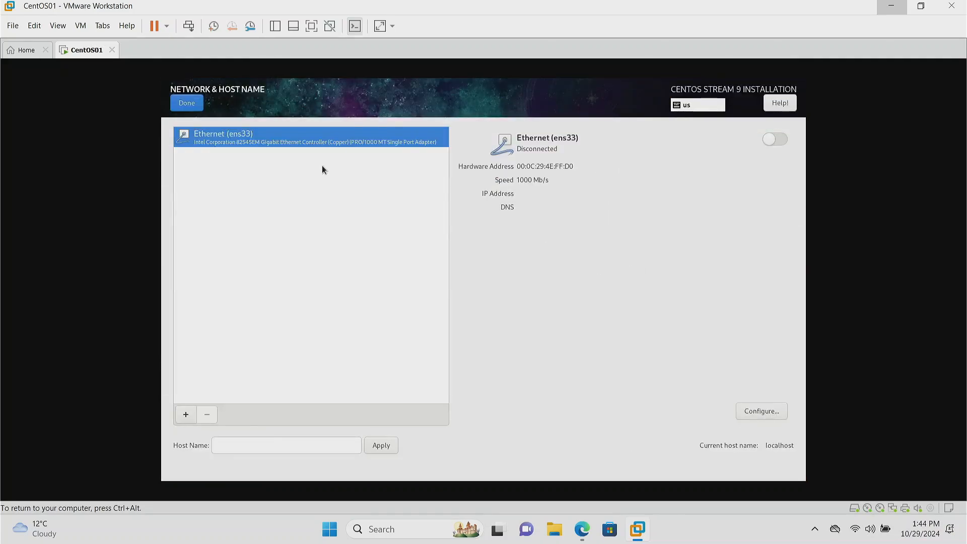
pyautogui.click(187, 104)
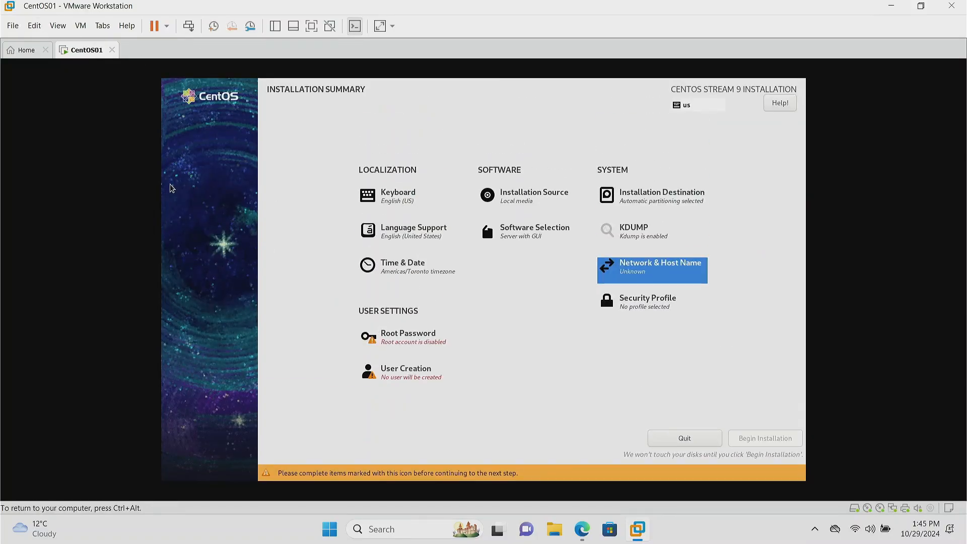
# Step: In the Virtual Network Editor, enable the local DHCP service for the VMnet8 NAT network, using administrator privileges
pyautogui.click(35, 25)
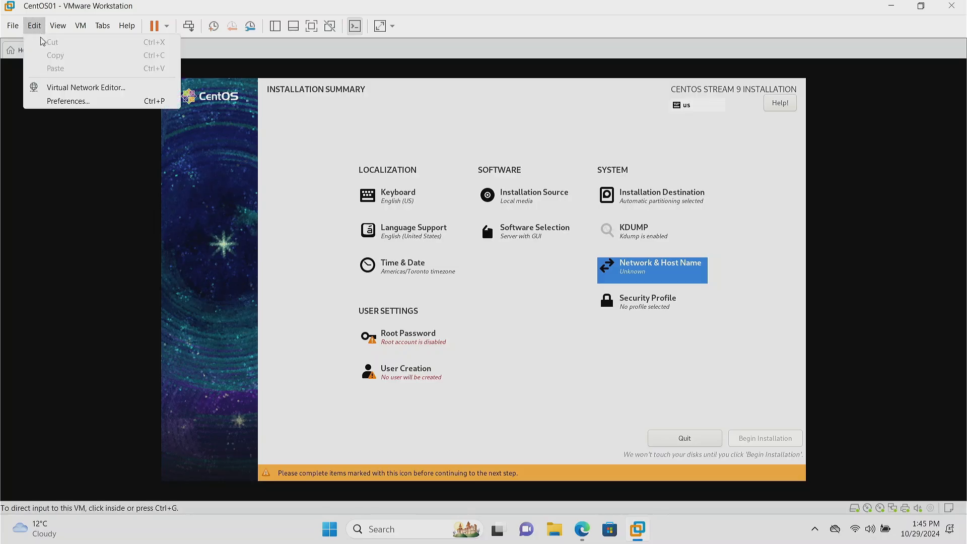
pyautogui.click(65, 88)
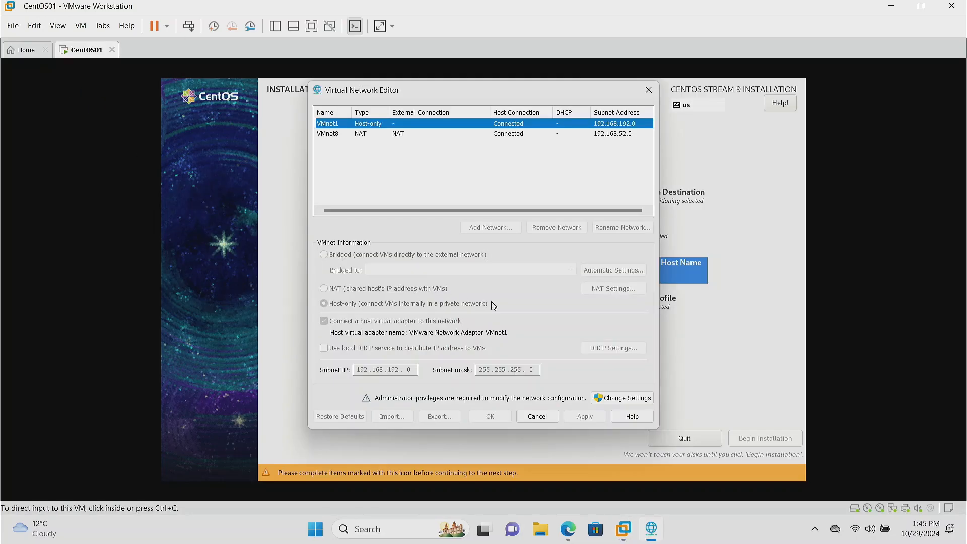
pyautogui.click(624, 397)
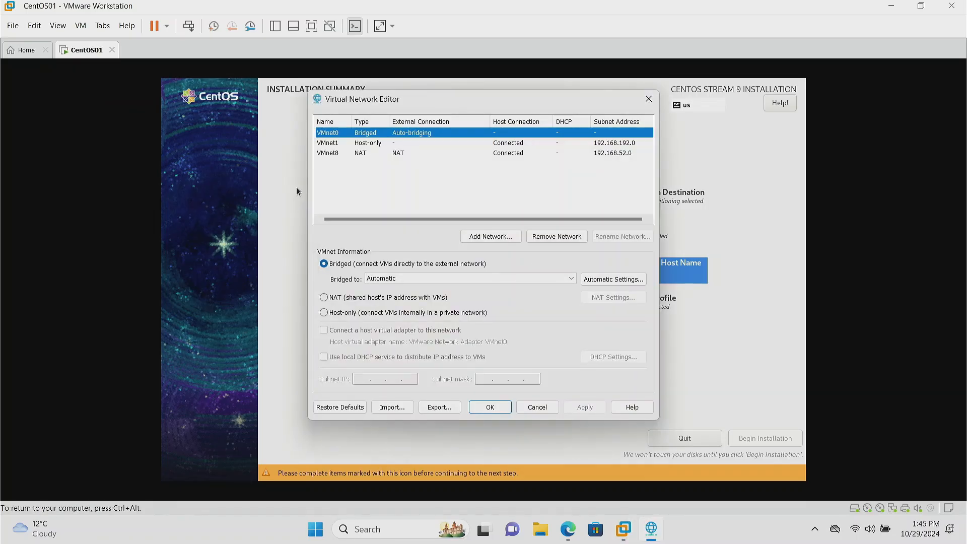
pyautogui.click(353, 154)
pyautogui.click(325, 357)
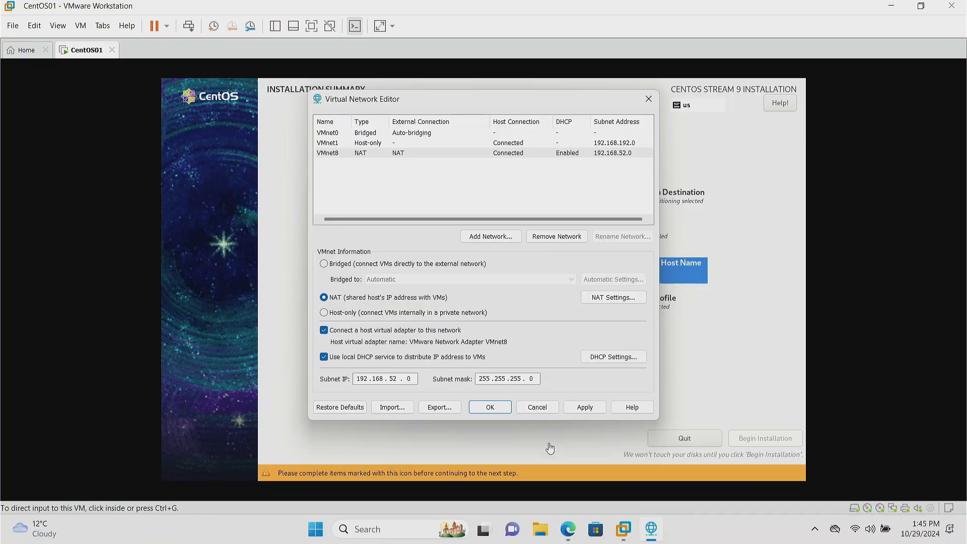
pyautogui.click(491, 406)
pyautogui.click(707, 310)
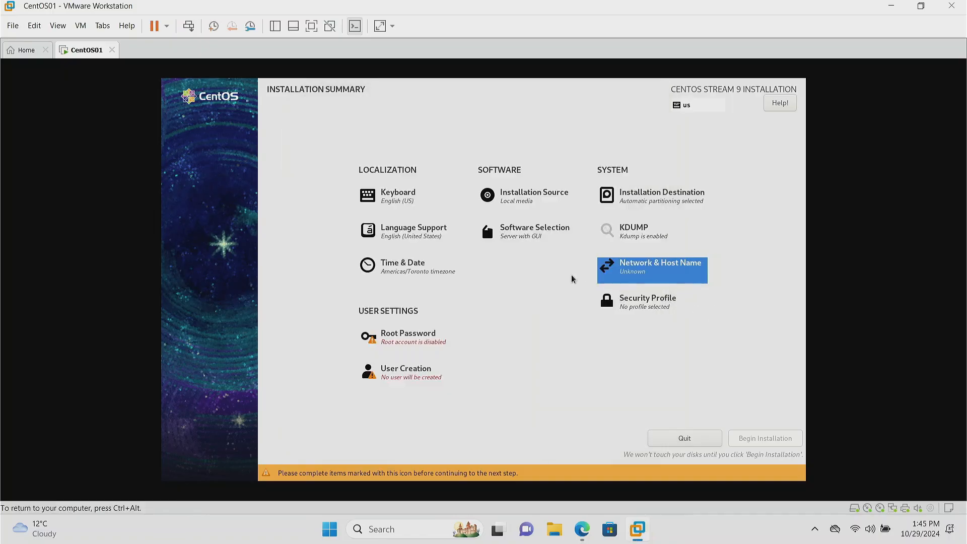
# Step: Leave the security profile unselected and turn on the Ethernet (ens33) connection in the installer's network settings
pyautogui.click(641, 309)
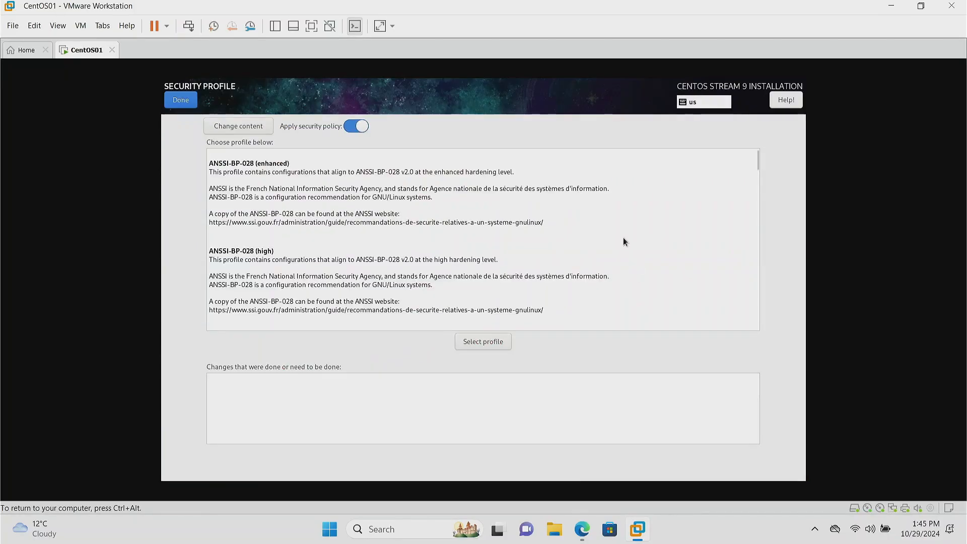
pyautogui.click(189, 98)
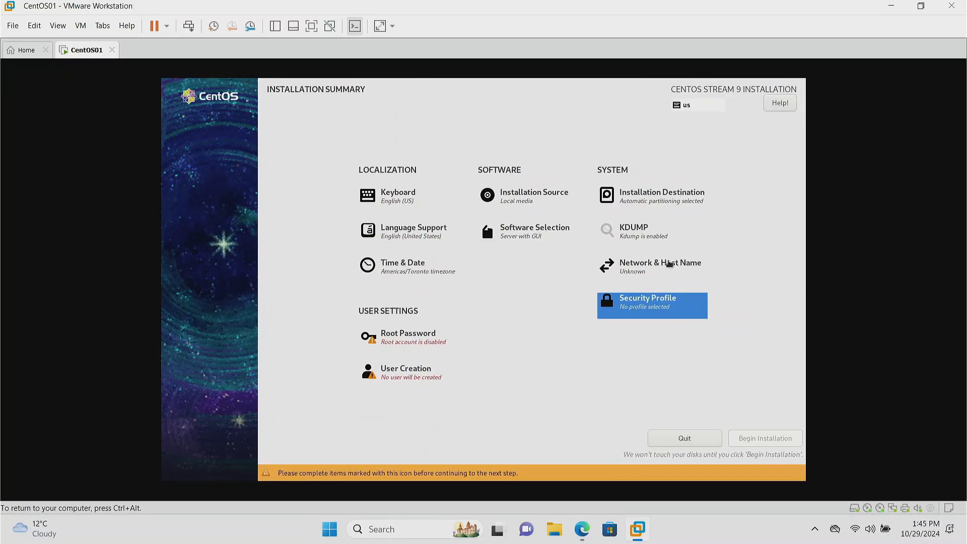
pyautogui.click(635, 216)
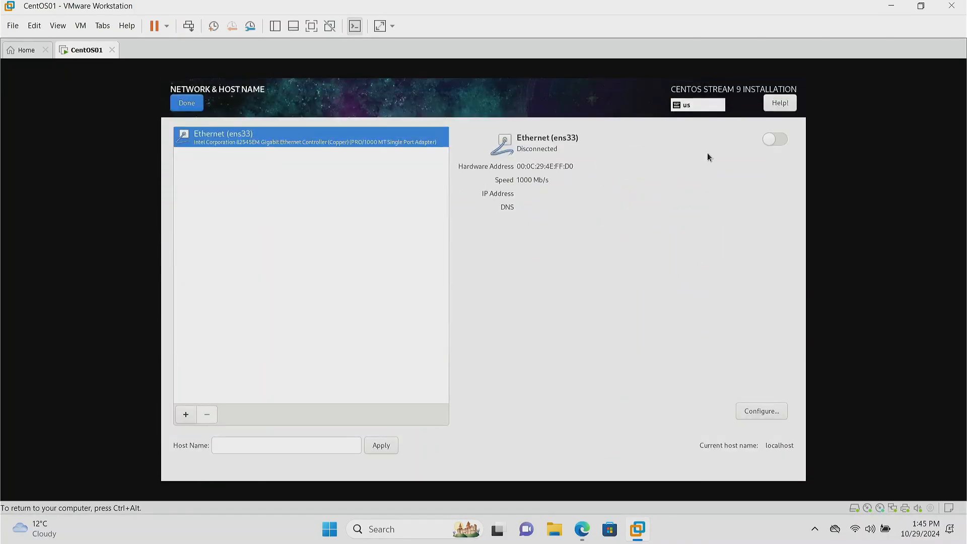
pyautogui.click(780, 141)
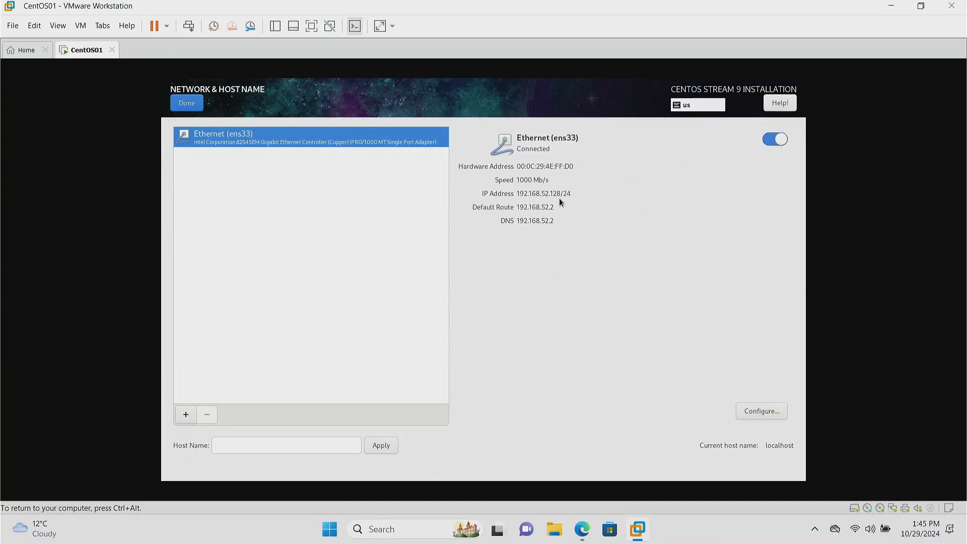
pyautogui.click(195, 106)
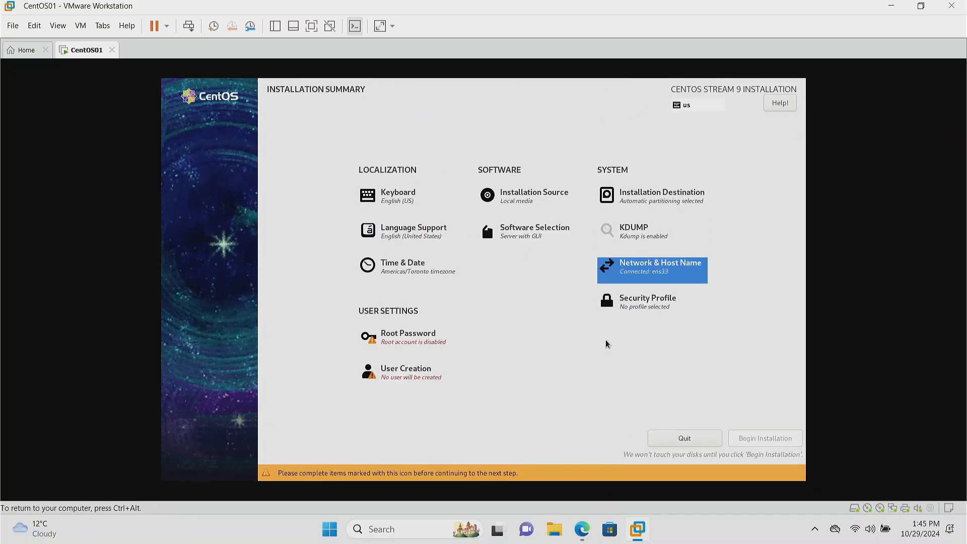
# Step: Review the host name setting and the security profiles without changing either
pyautogui.click(663, 284)
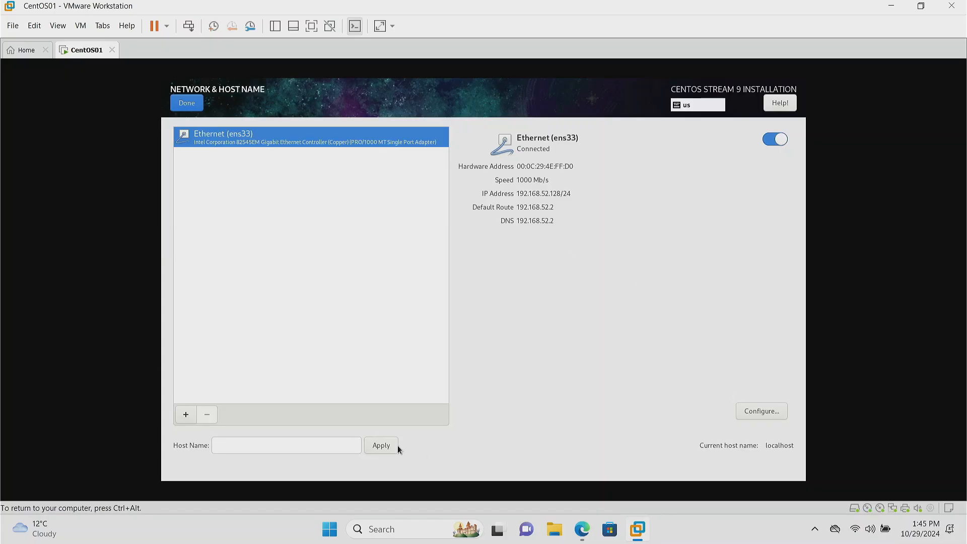
pyautogui.click(313, 444)
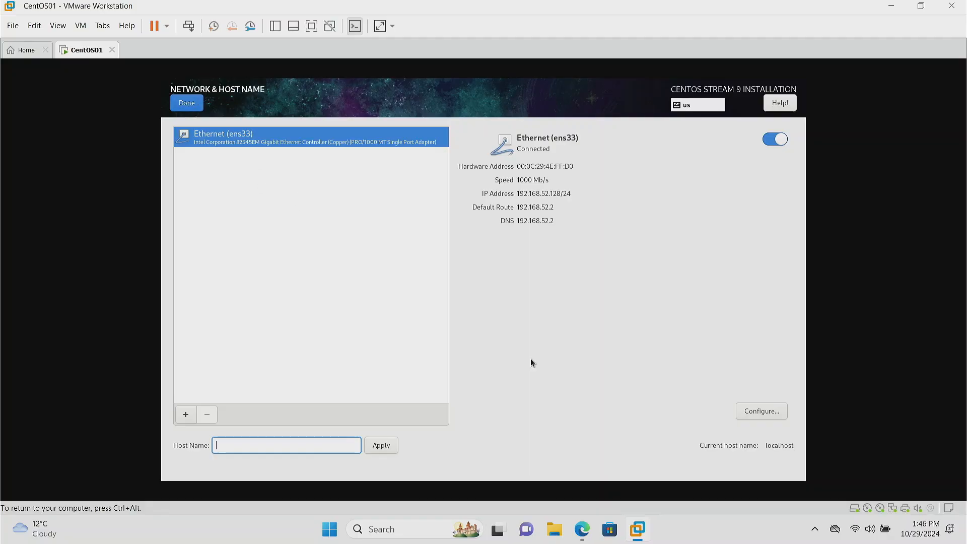
pyautogui.click(184, 107)
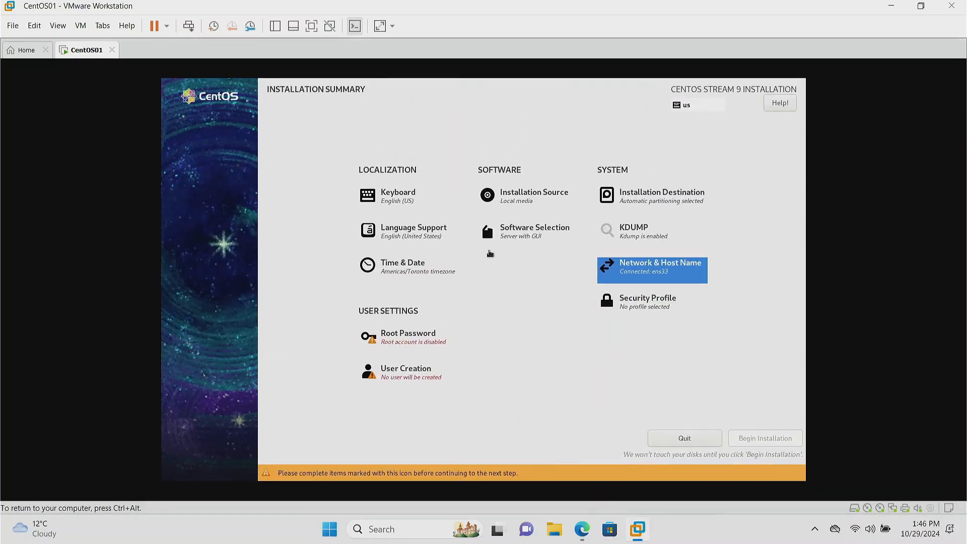
pyautogui.click(663, 308)
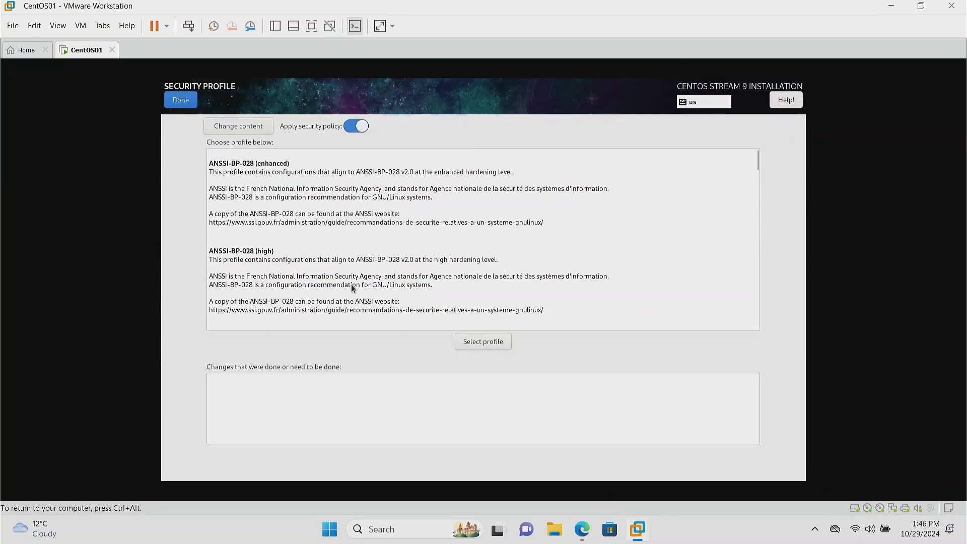
pyautogui.click(181, 100)
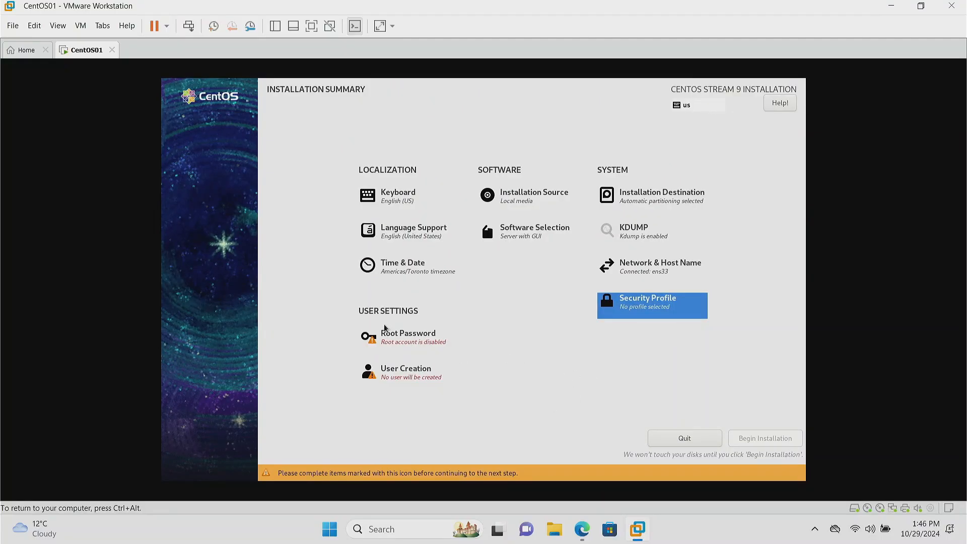
# Step: Enter and confirm a root password in the installer's user settings
pyautogui.click(412, 340)
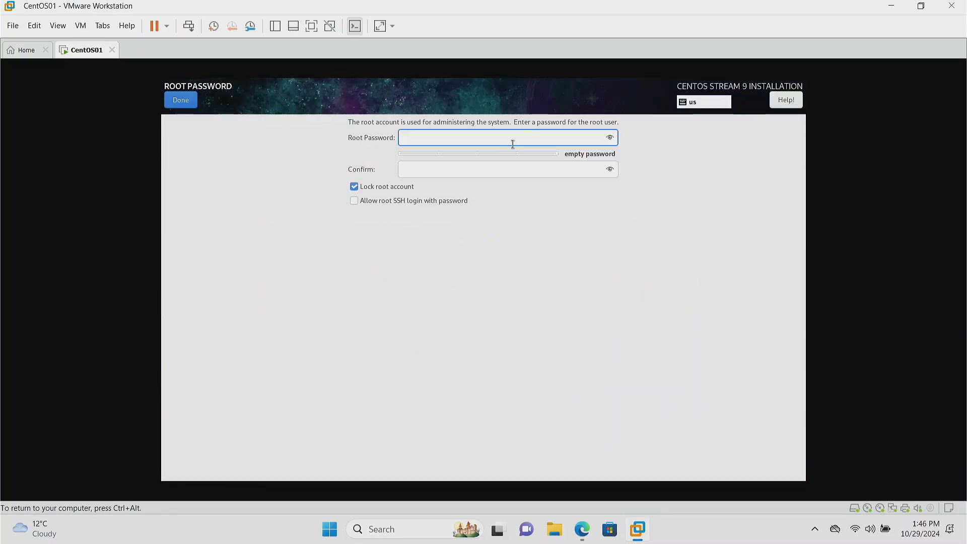
pyautogui.write('••••••••')
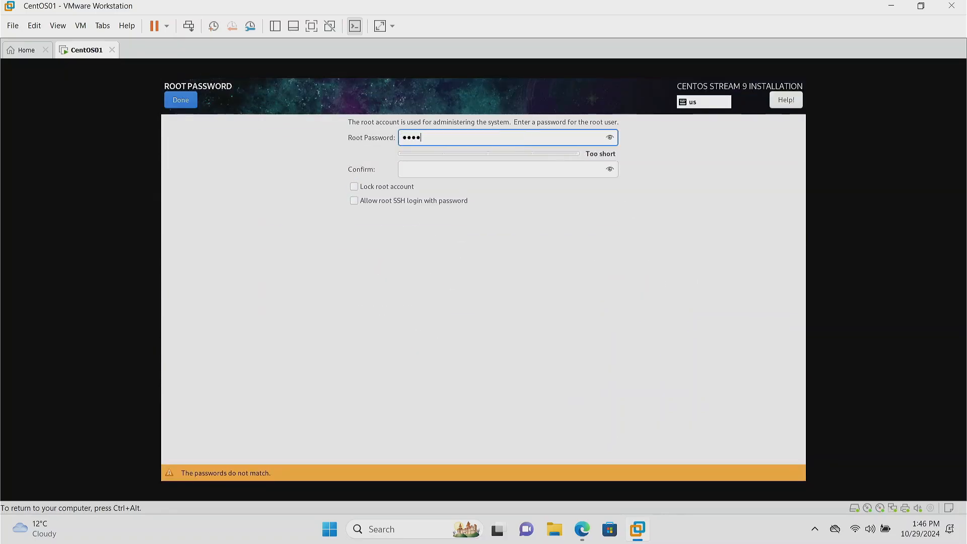
pyautogui.press('Tab')
pyautogui.write('••••••••')
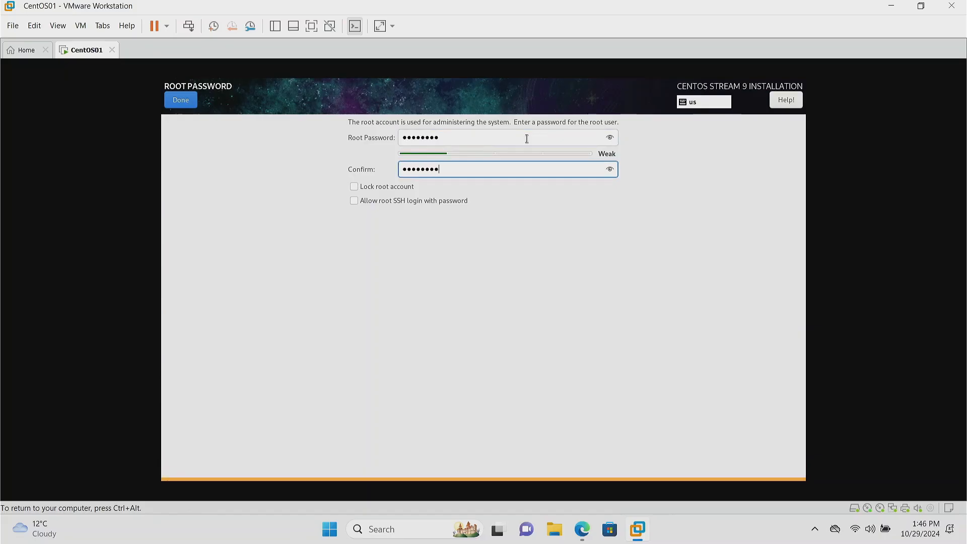
# Step: Keep the root account unlocked, allow root SSH login with password, and accept the root settings despite the weak password
pyautogui.click(386, 190)
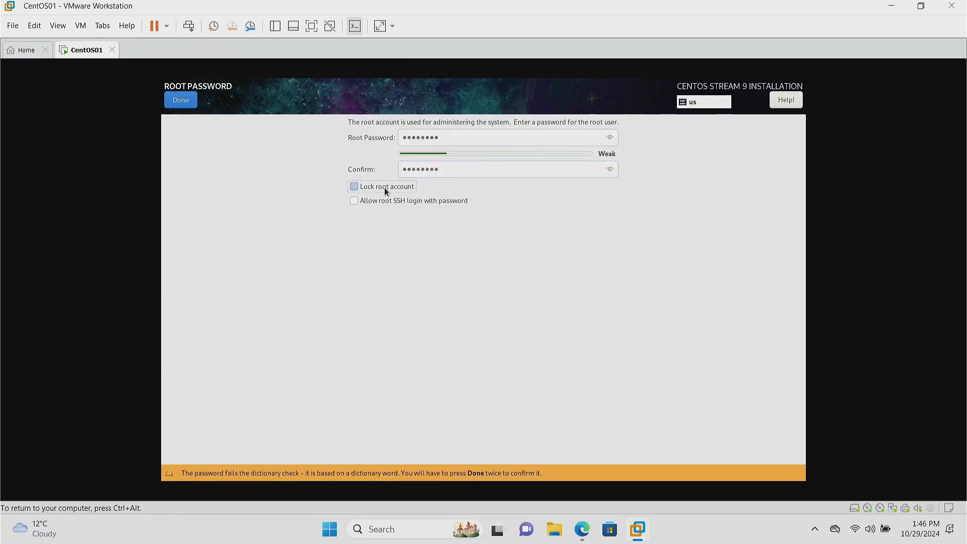
pyautogui.click(414, 188)
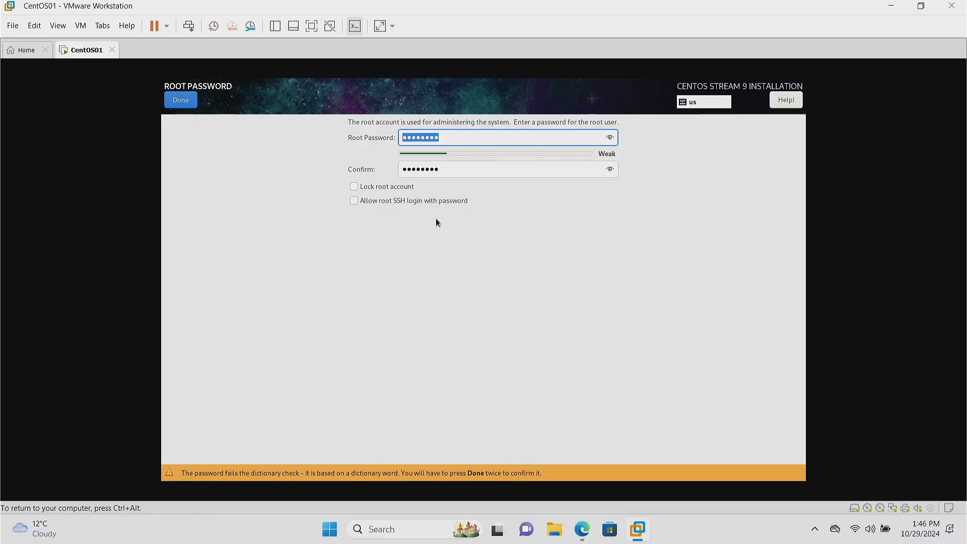
pyautogui.click(421, 203)
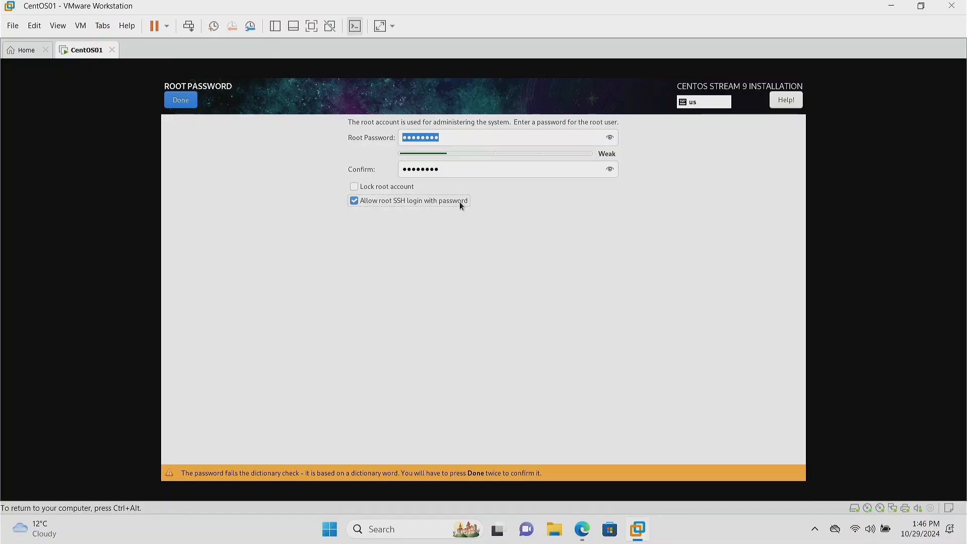
pyautogui.click(180, 100)
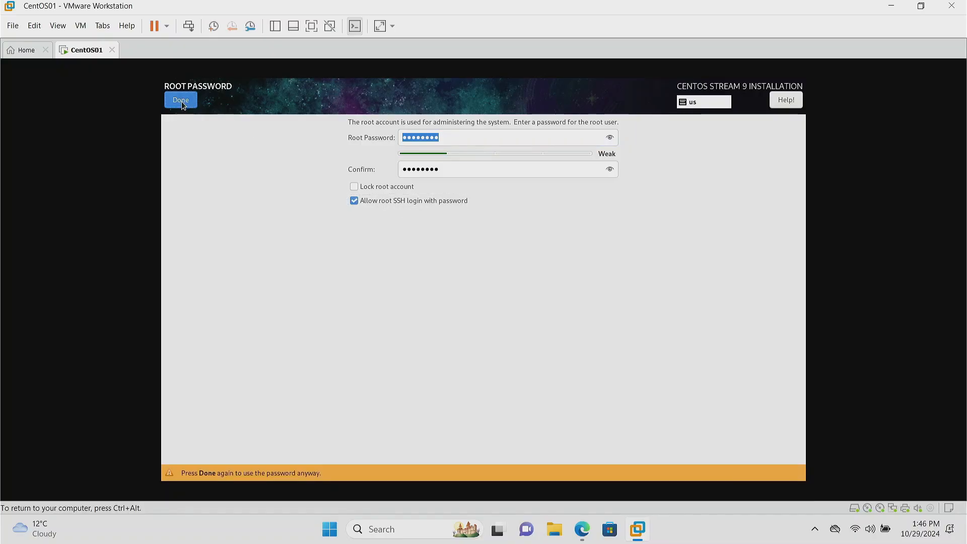
pyautogui.click(180, 100)
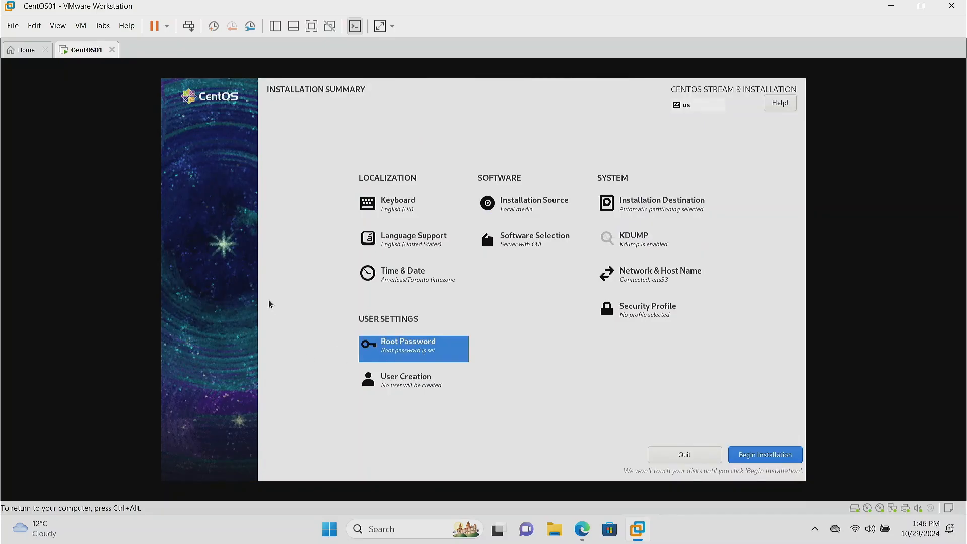
# Step: Create a user with full name and user name administrator, and enter and confirm the account password
pyautogui.click(406, 383)
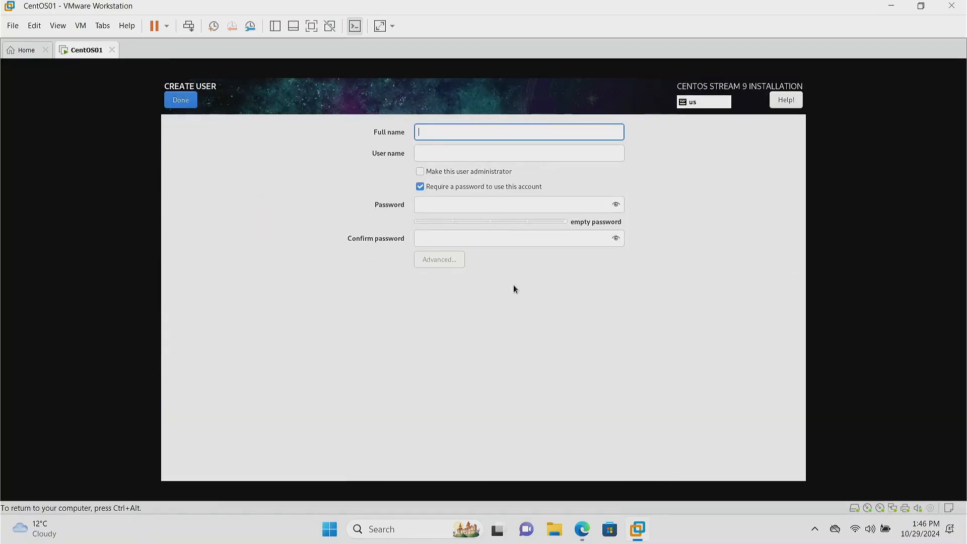
pyautogui.write('admi')
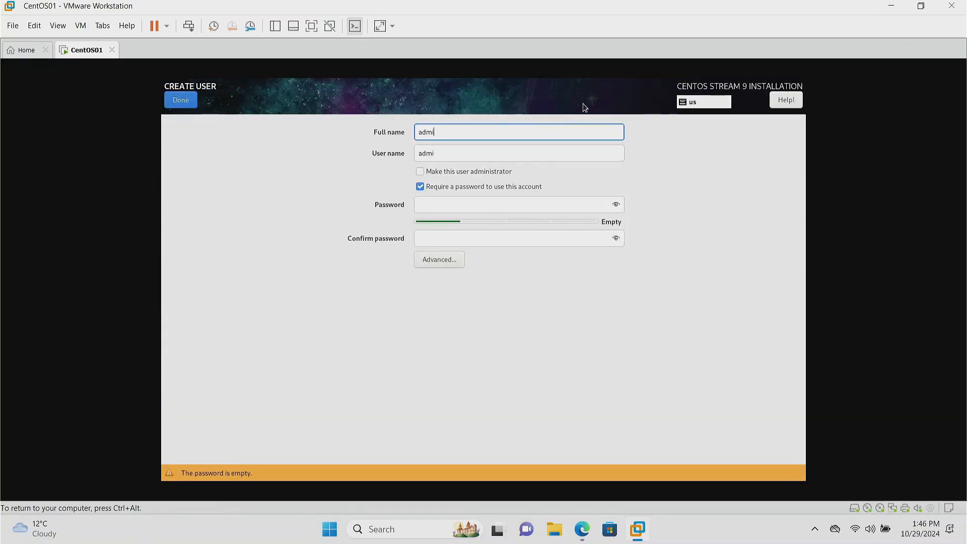
pyautogui.write('nistrator')
pyautogui.press('Tab')
pyautogui.press('Tab')
pyautogui.press('Tab')
pyautogui.press('Tab')
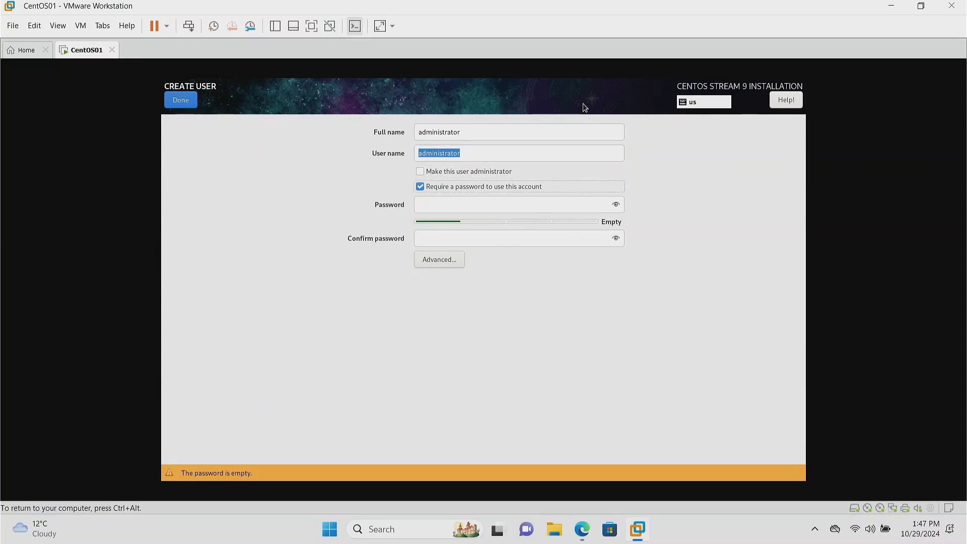
pyautogui.write('admin123')
pyautogui.press('Tab')
pyautogui.write('admin123')
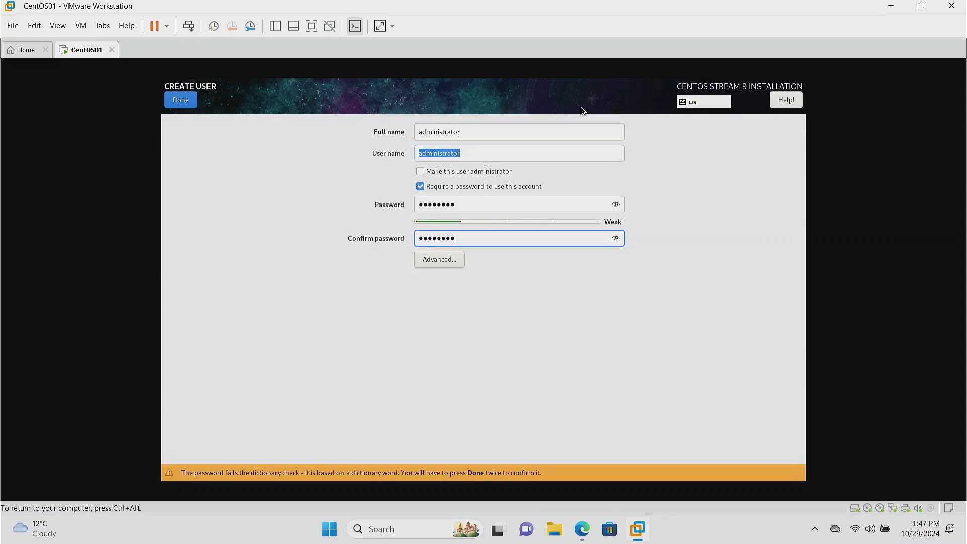
# Step: Make the new user an administrator, accepting the weak password, and begin the CentOS installation
pyautogui.click(470, 171)
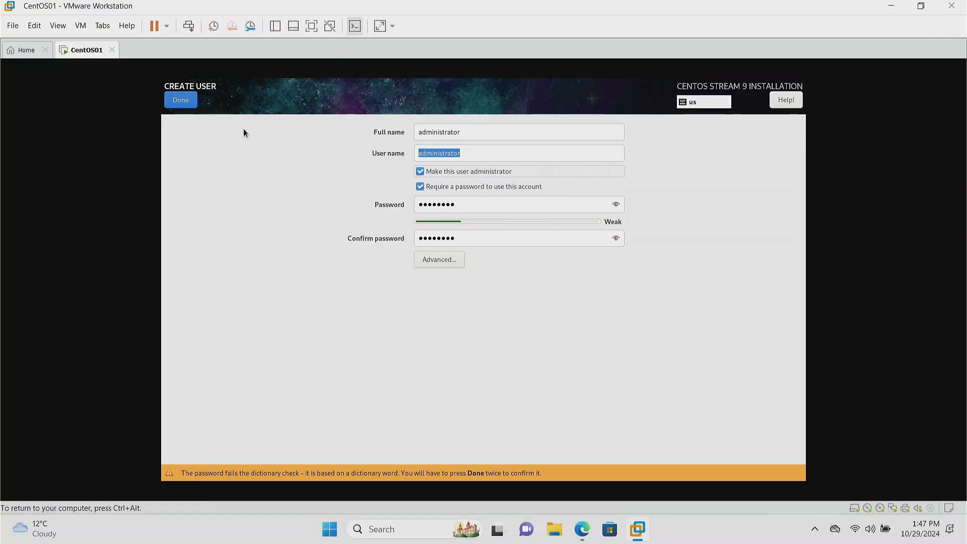
pyautogui.click(183, 101)
pyautogui.click(183, 101)
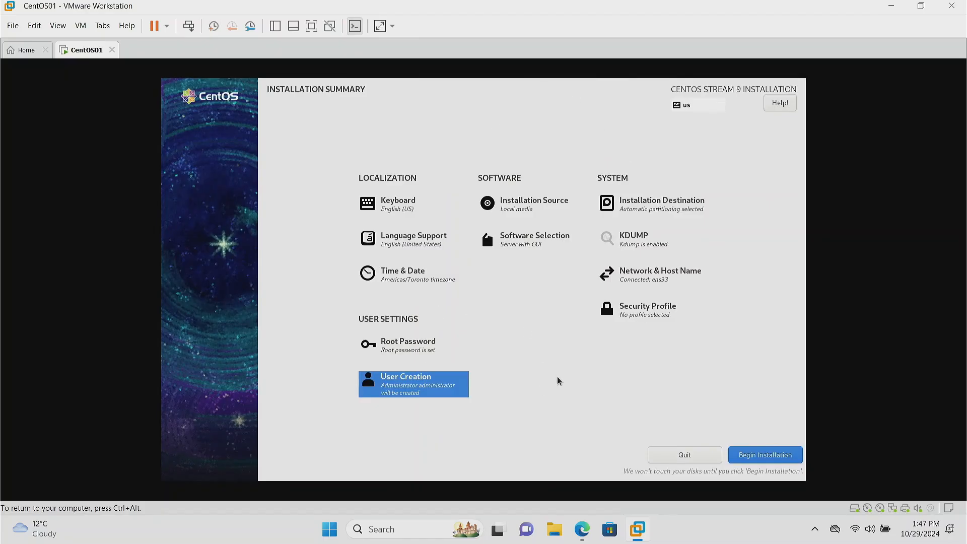
pyautogui.click(764, 457)
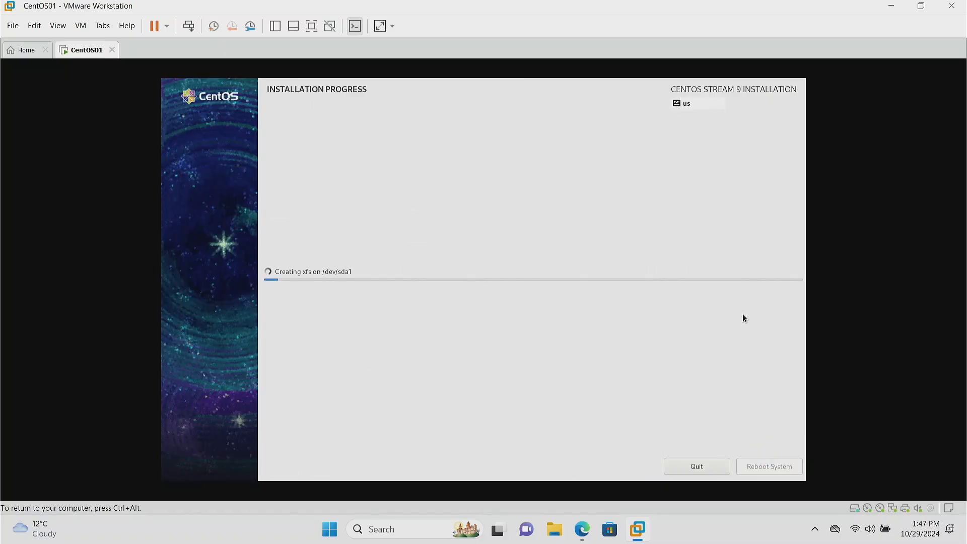